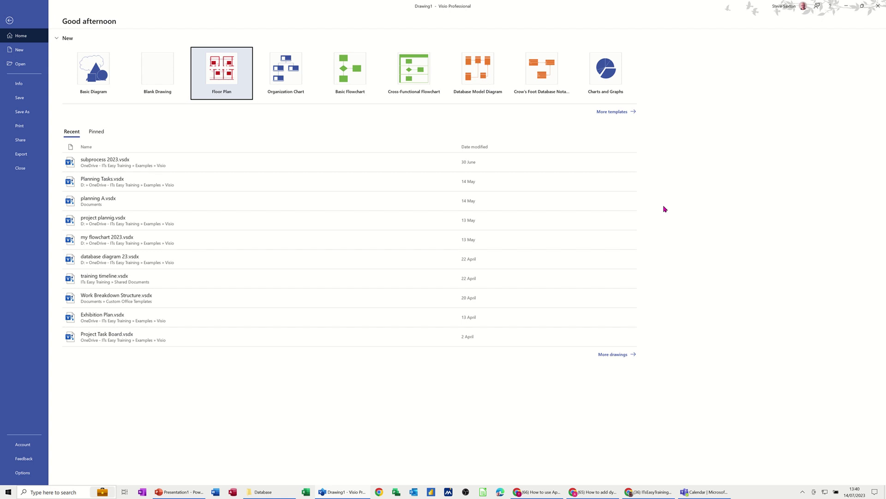
Step: Create a Floor Plan drawing in metric units and place a Room shape in the upper middle of the page
click(226, 80)
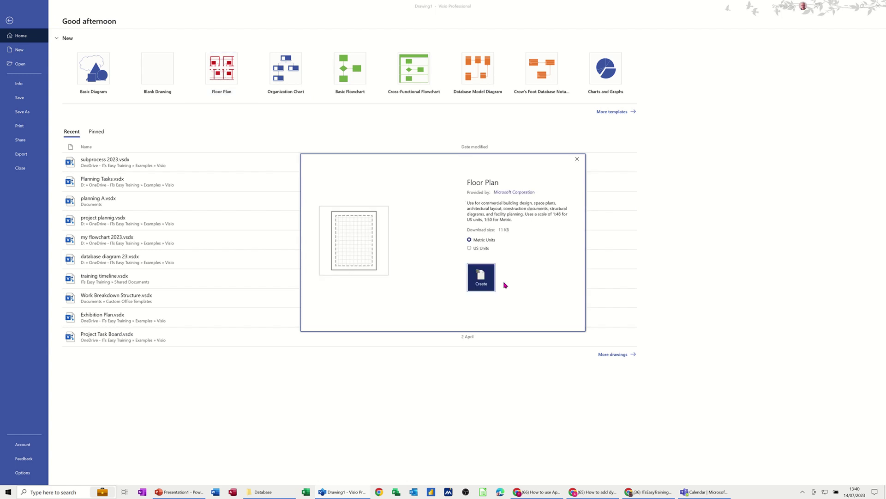
click(481, 276)
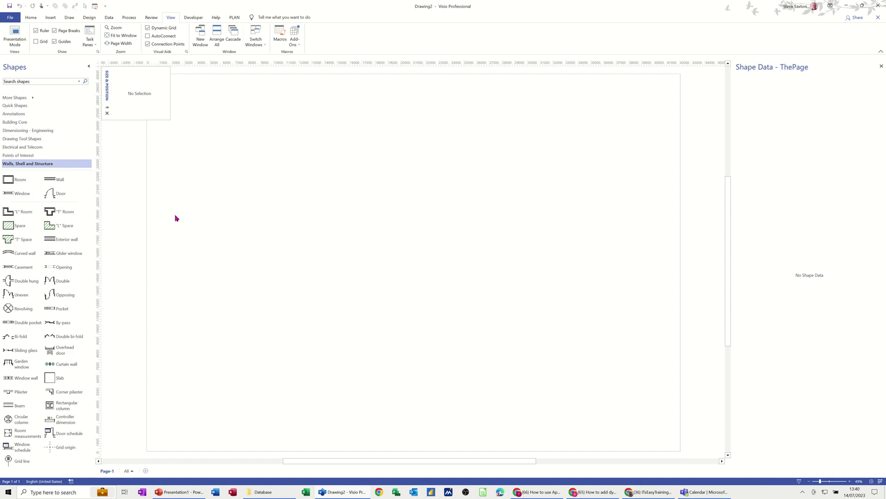
drag(14, 180, 374, 197)
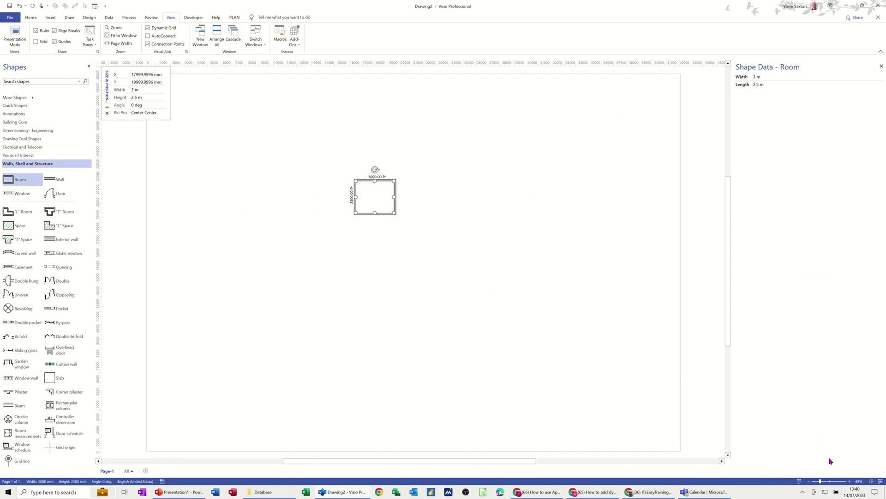
Step: Set the room's width and height to 5 m and move it to about X 19.4 m, Y 20.3 m
click(849, 481)
click(850, 482)
click(850, 481)
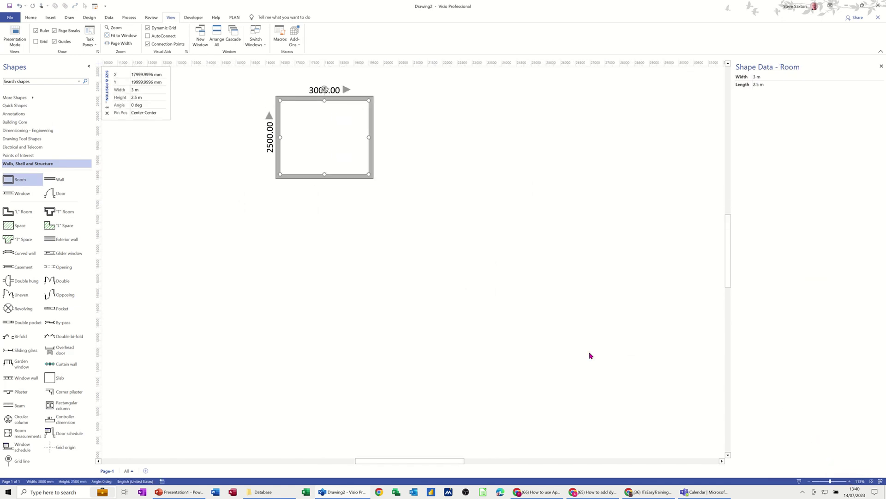
scroll(591, 356, up, 3)
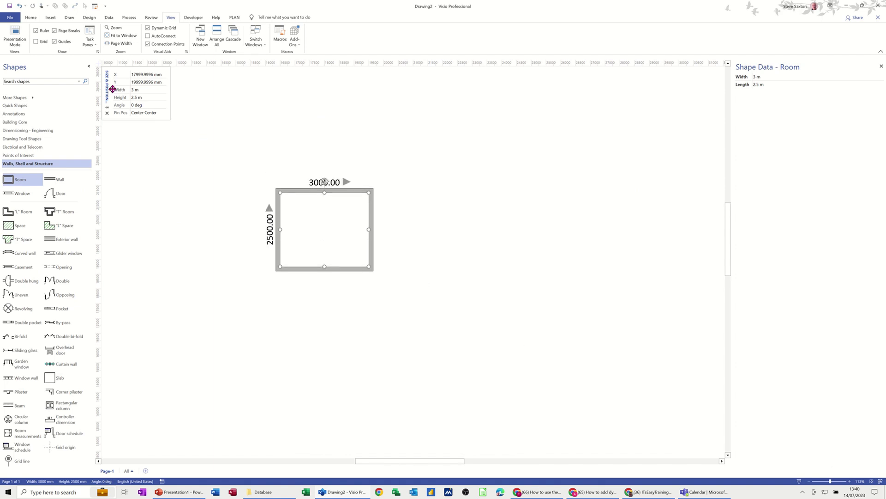
click(143, 89)
text(5)
key(Return)
click(147, 96)
text(5)
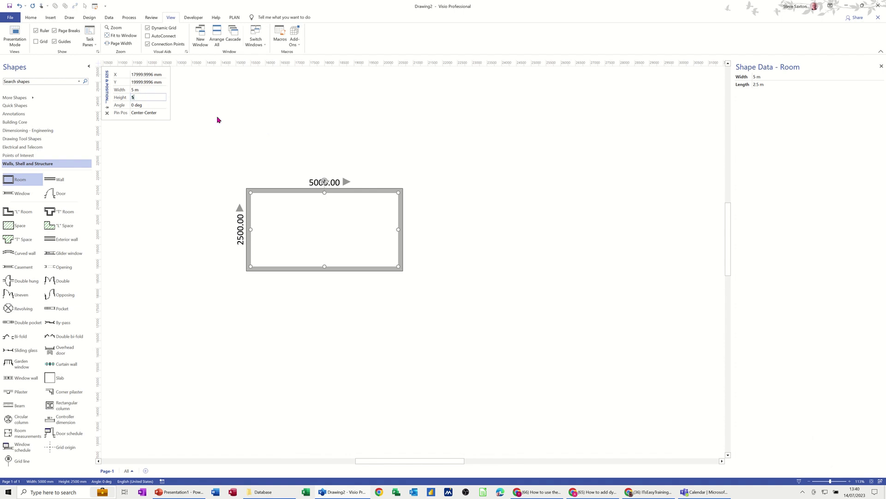
click(174, 123)
drag(325, 152, 367, 144)
Step: Add a door to the upper part of the room's left wall and one window each to the top, bottom and right walls
drag(61, 194, 288, 184)
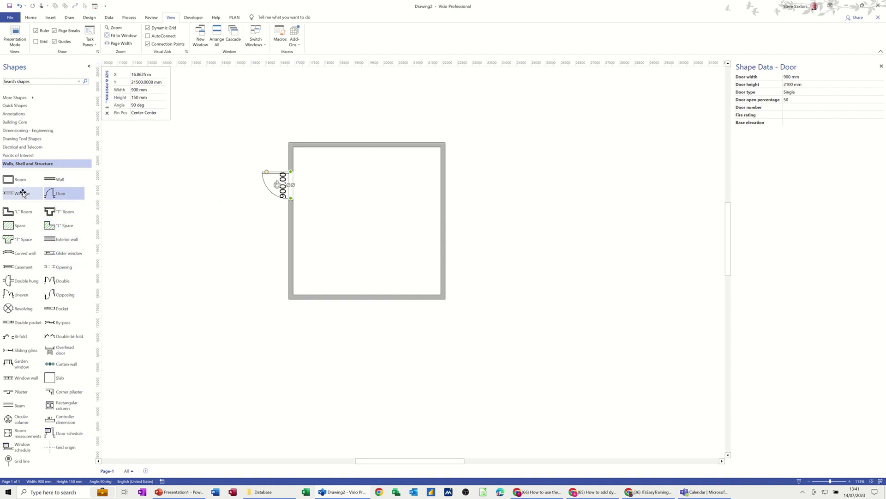
drag(23, 192, 363, 146)
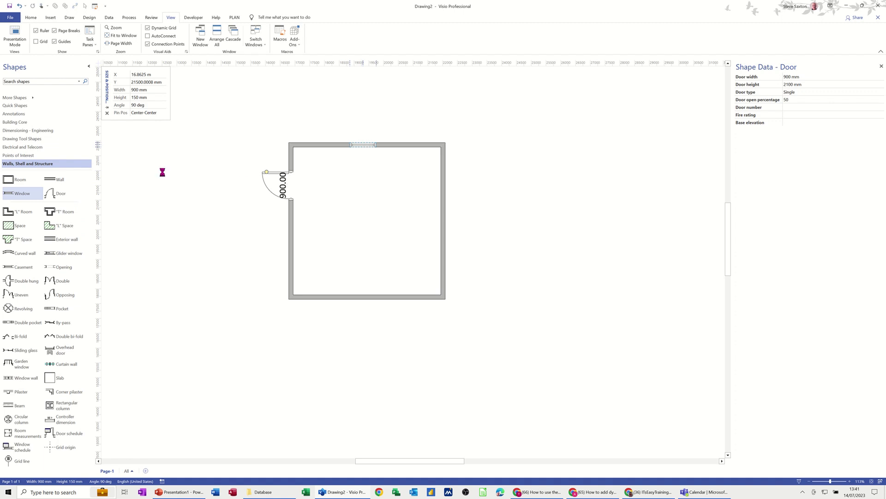
drag(17, 194, 365, 297)
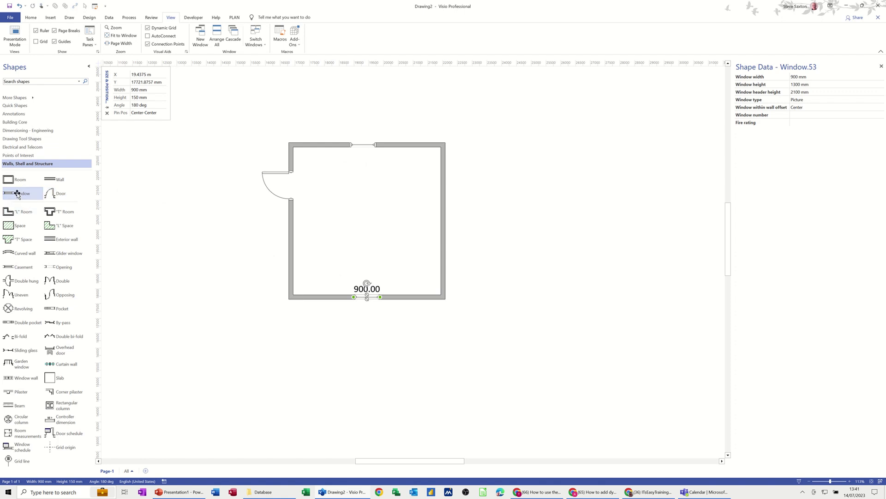
drag(452, 219, 444, 214)
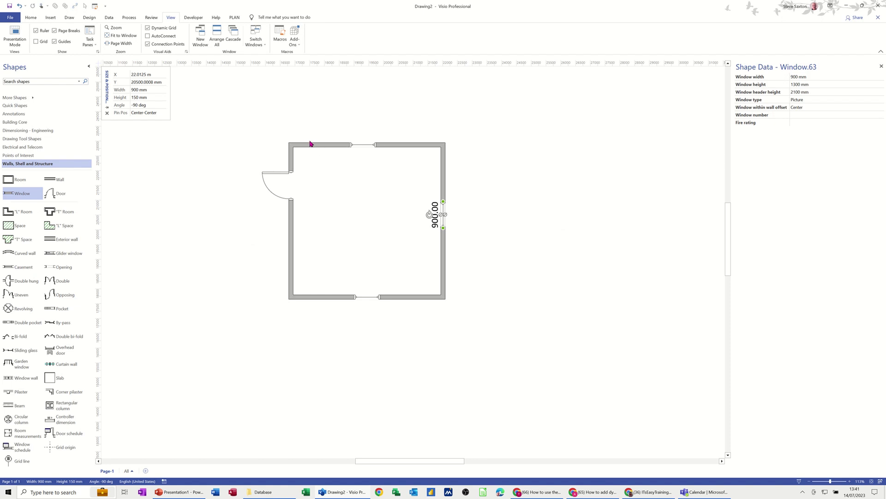
Step: Select the room with its door and windows, and examine its layer assignments and the drawing's layer properties
drag(249, 131, 461, 316)
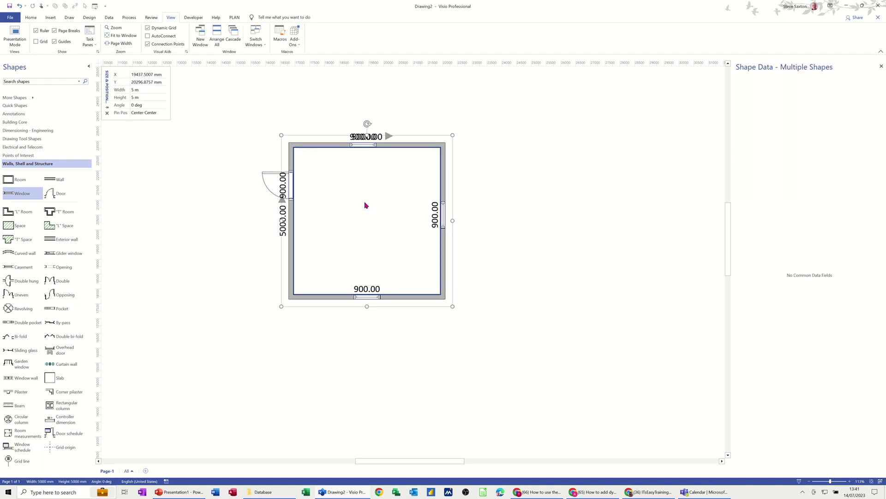
click(31, 18)
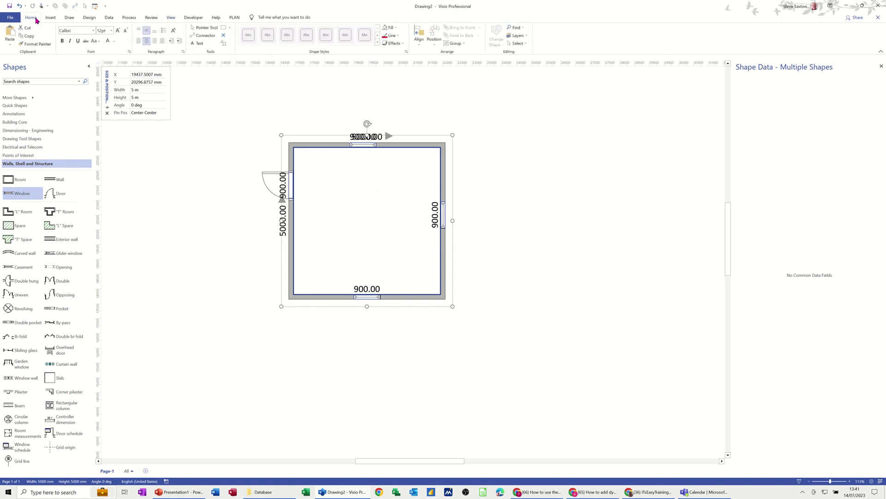
click(528, 36)
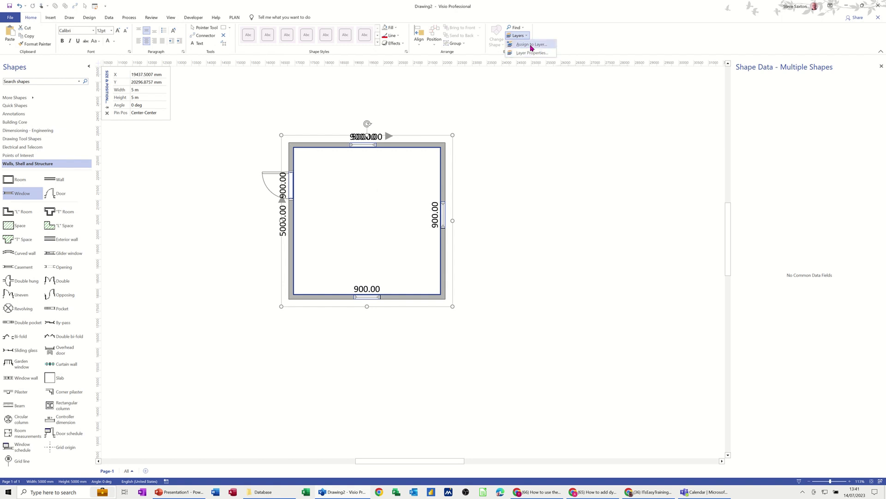
click(526, 45)
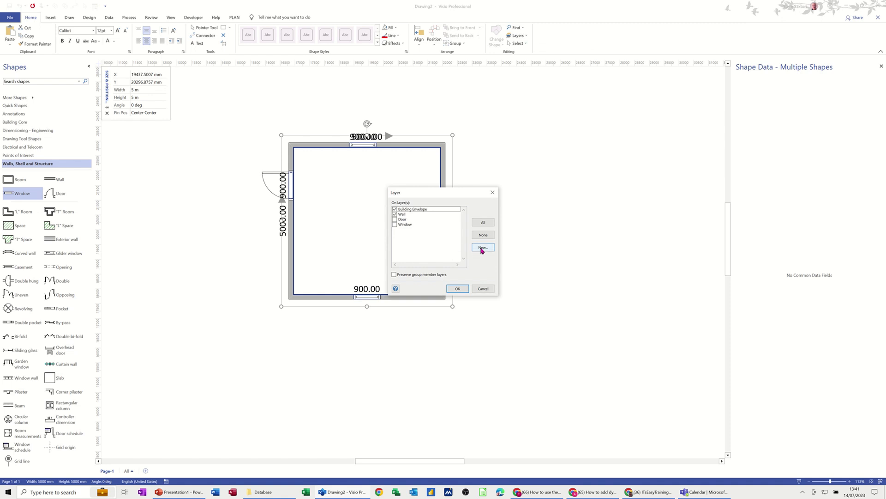
click(481, 289)
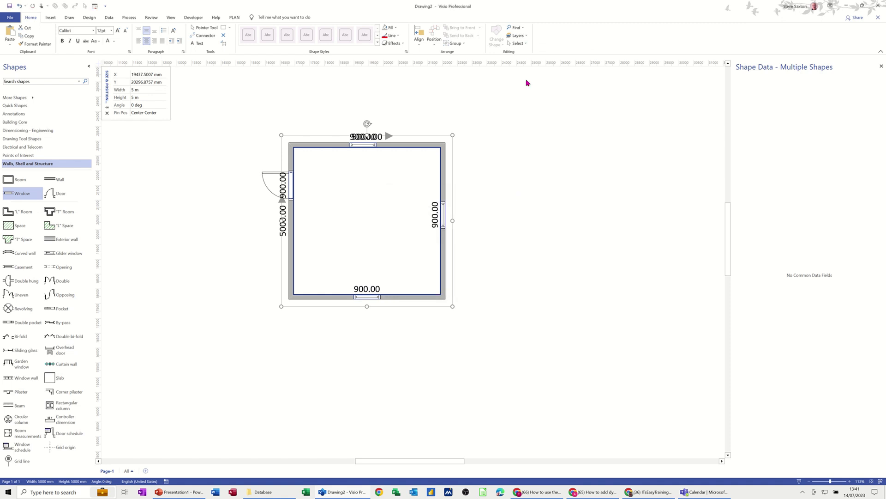
click(518, 36)
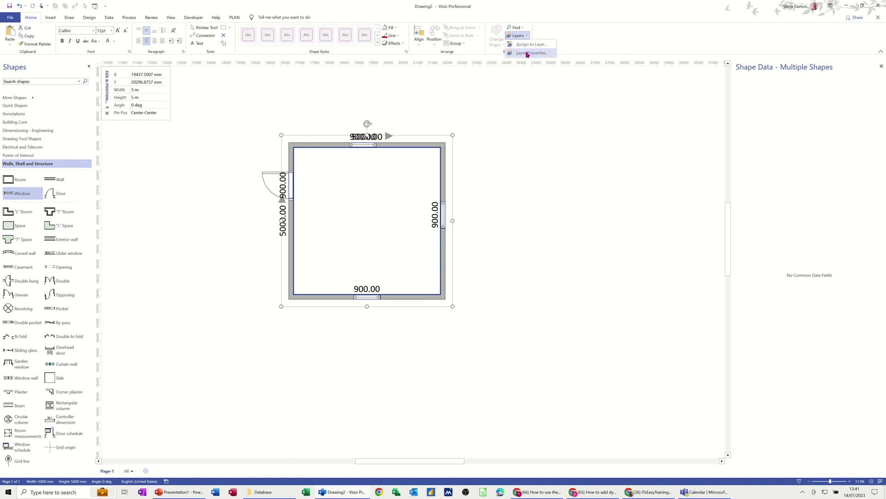
click(528, 53)
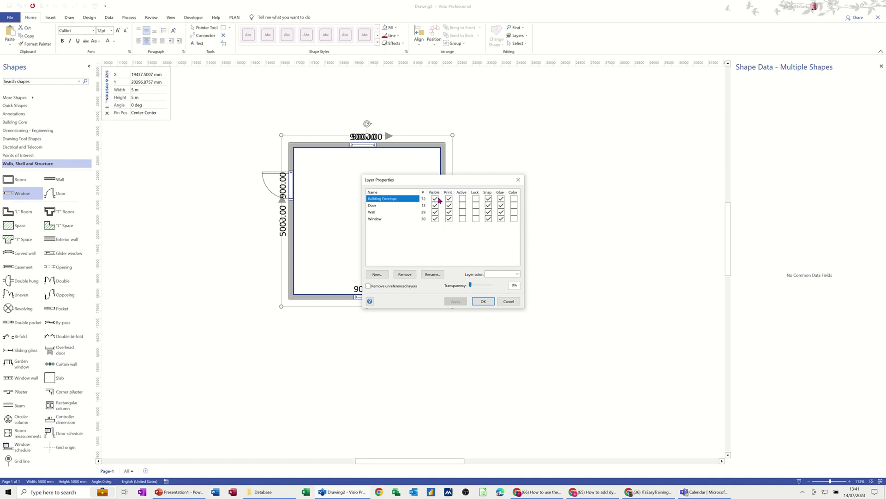
click(483, 301)
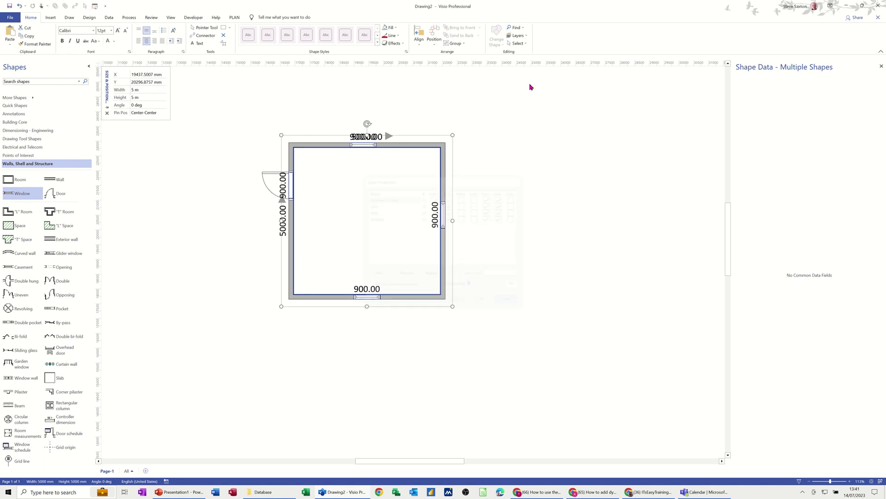
Step: Assign the selected room, door and windows to a new layer named with the author's first name
click(527, 36)
click(527, 44)
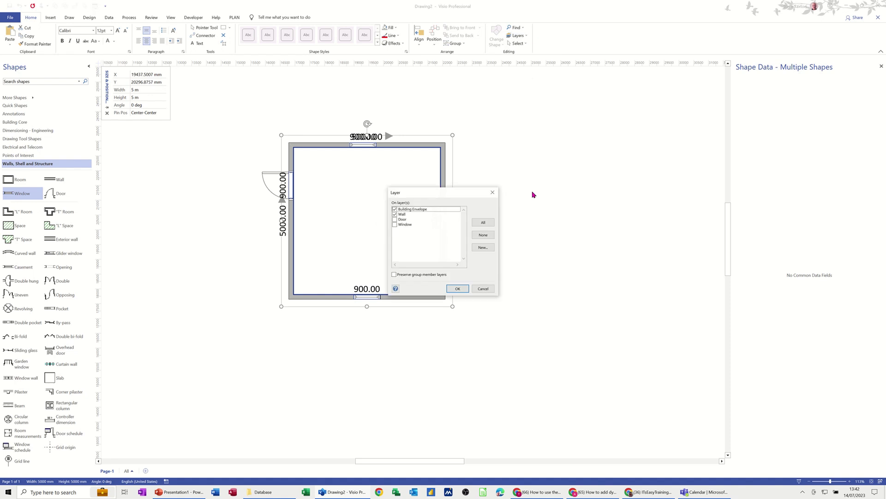
click(483, 247)
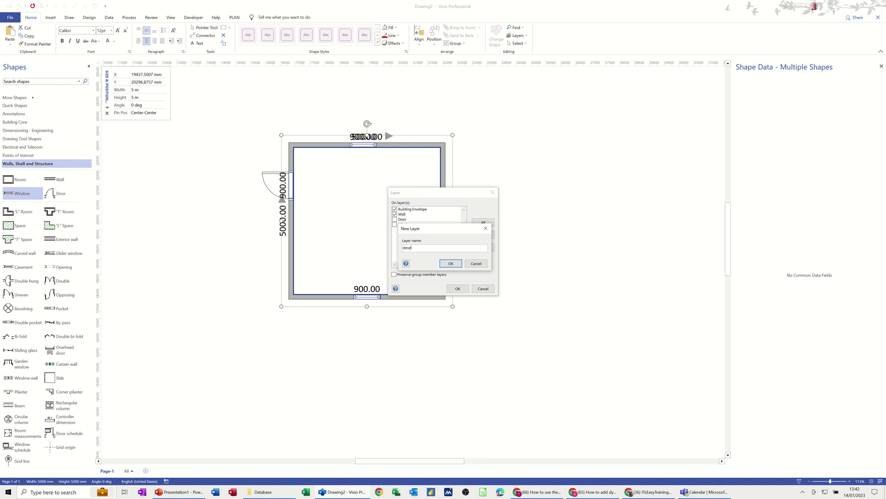
click(451, 263)
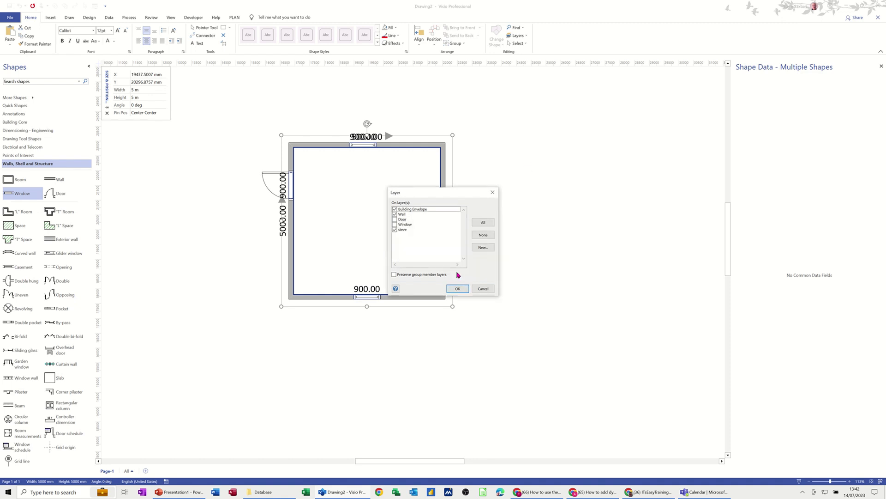
click(456, 289)
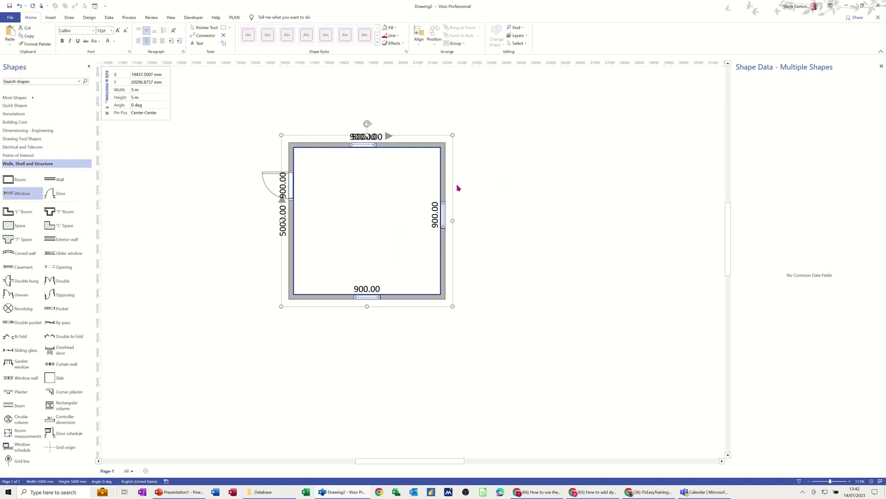
Step: Hide the Building Envelope, Door, Wall and Window layers, keeping only the custom layer visible
click(517, 36)
click(526, 54)
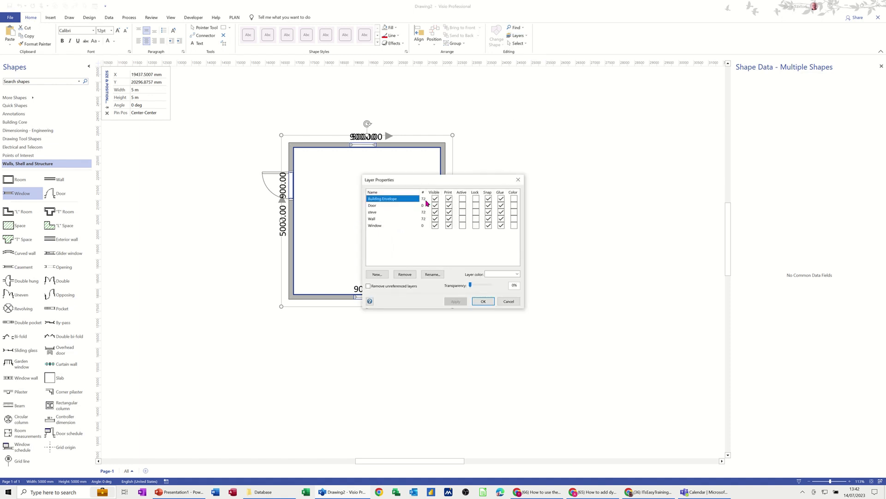
click(435, 199)
click(436, 206)
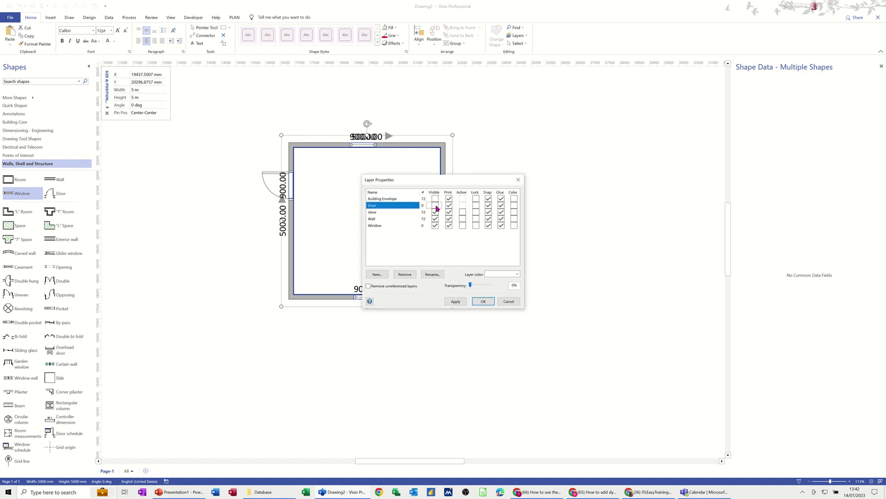
click(435, 218)
click(436, 225)
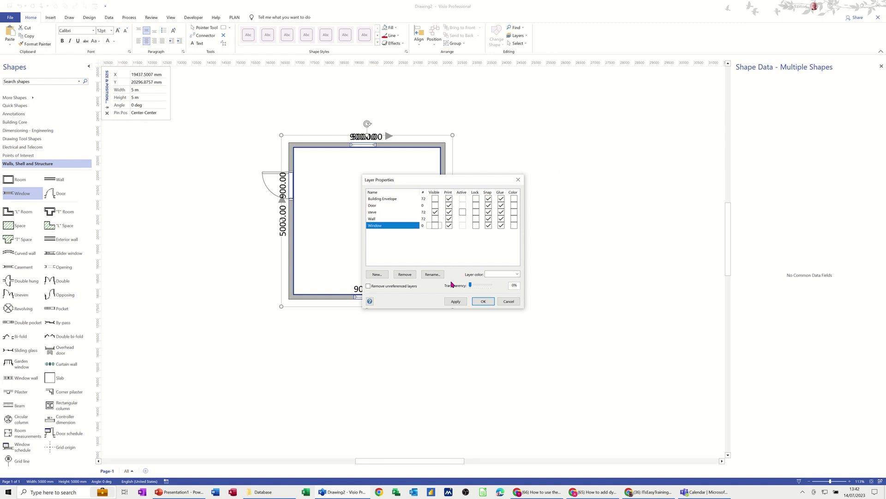
click(453, 302)
drag(430, 180, 557, 120)
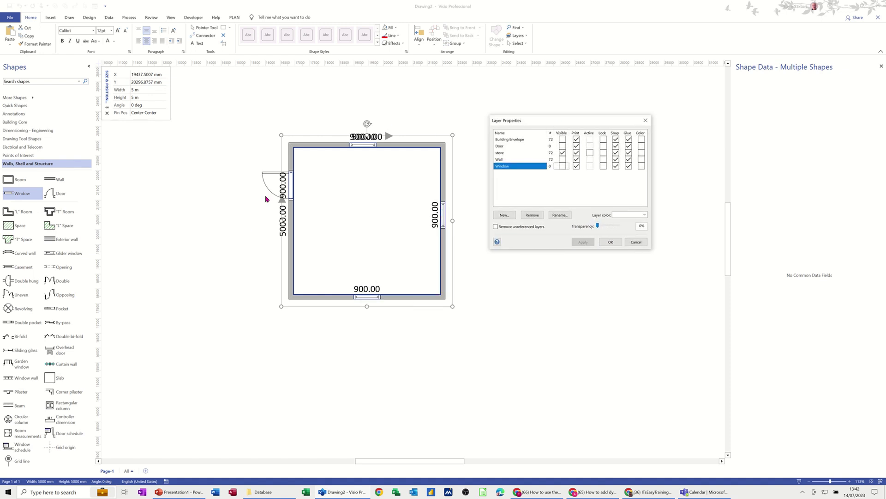
click(611, 242)
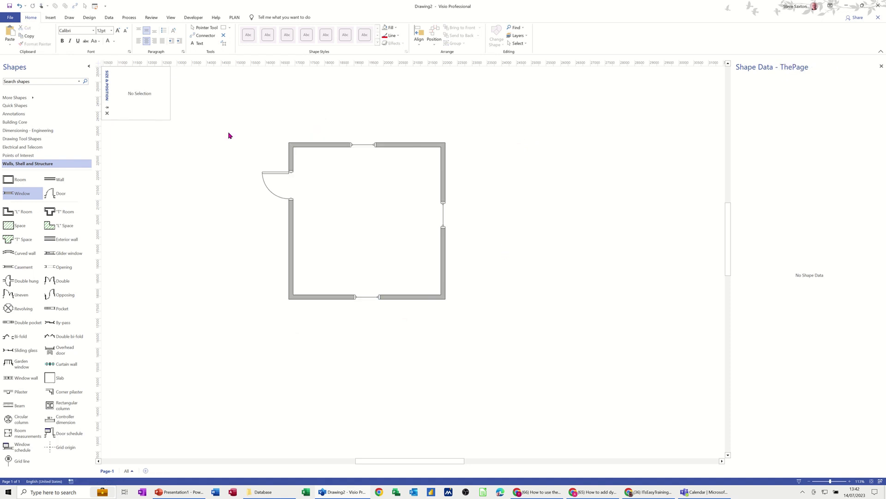
Step: Move the room with its door and windows slightly to the right, to about X 20.1 m, Y 20.35 m
drag(228, 128, 458, 336)
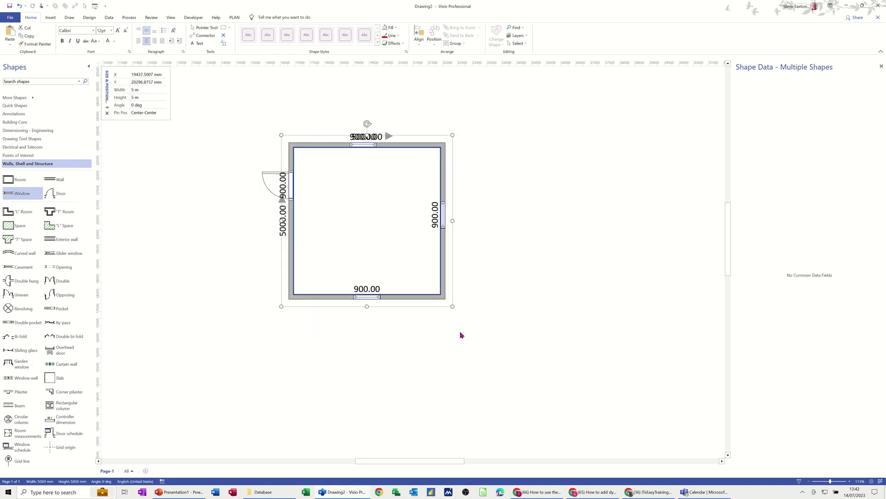
click(507, 230)
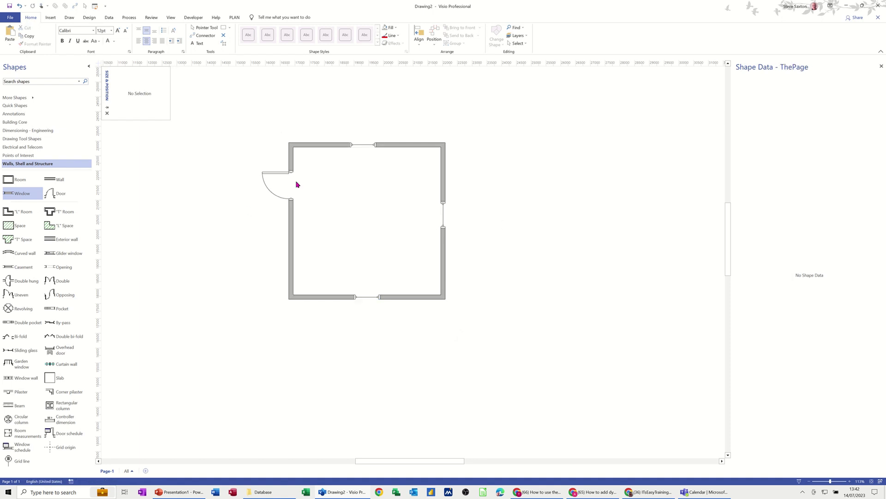
drag(320, 144, 344, 146)
Step: Lock the custom layer in the layer properties and try to move the room by its upper wall
click(519, 35)
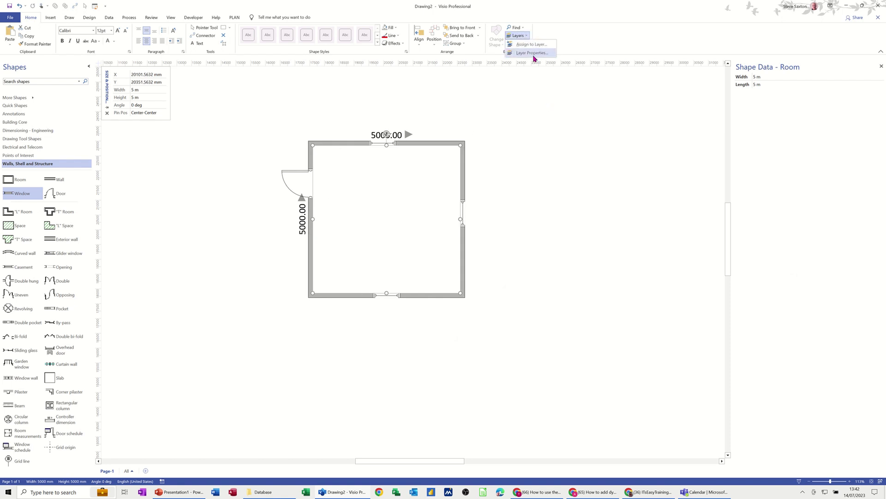
click(533, 53)
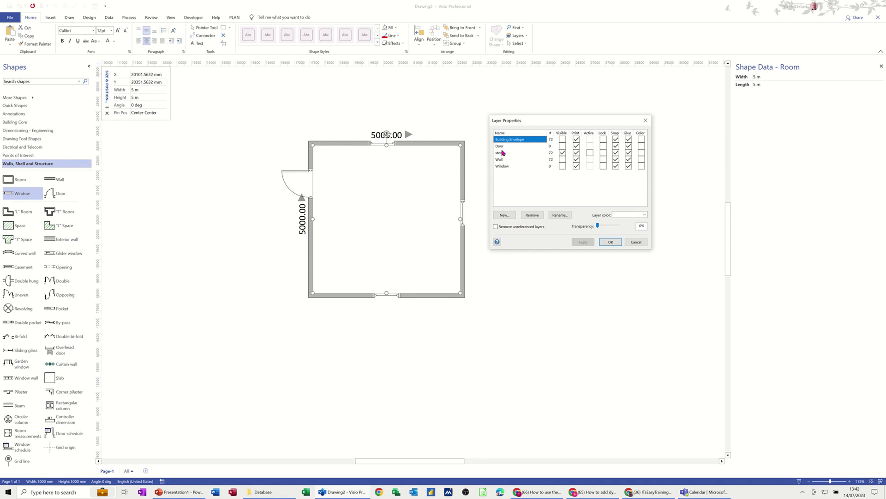
click(603, 153)
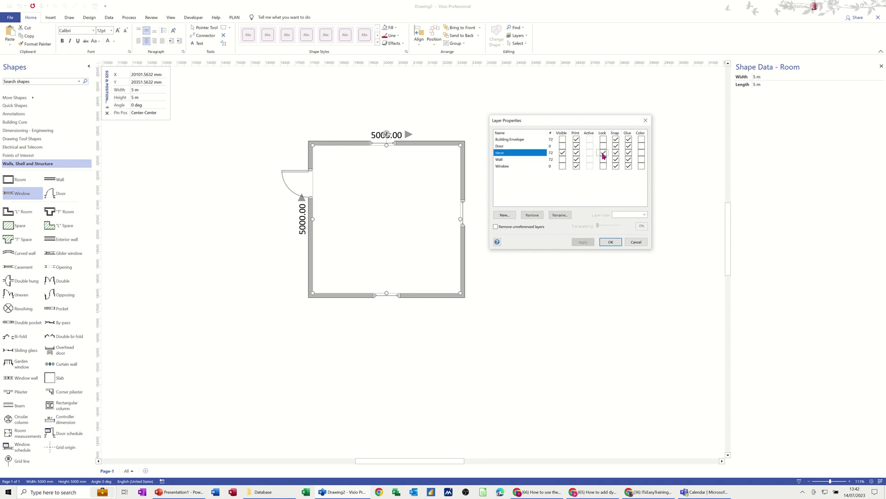
click(611, 241)
mouse_move(429, 145)
mouse_down()
mouse_move(526, 190)
mouse_move(430, 162)
mouse_move(466, 156)
mouse_move(414, 148)
mouse_up()
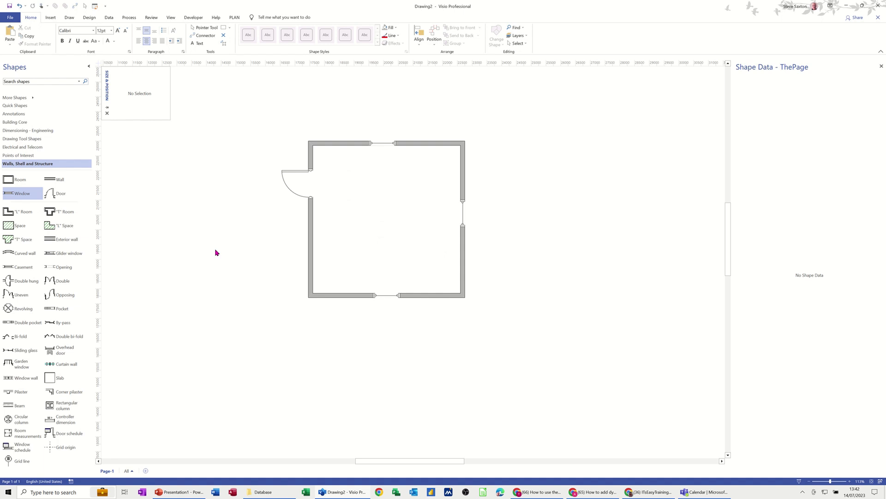
Step: Look through the Building Core, Dimensioning - Engineering, Drawing Tool Shapes, Electrical and Telecom, and Points of Interest stencils, then return to Walls, Shell and Structure
click(24, 123)
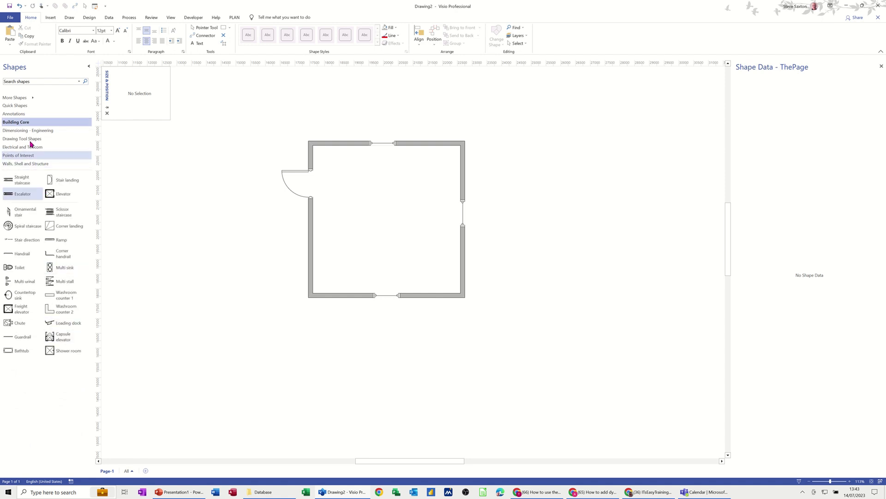
click(29, 131)
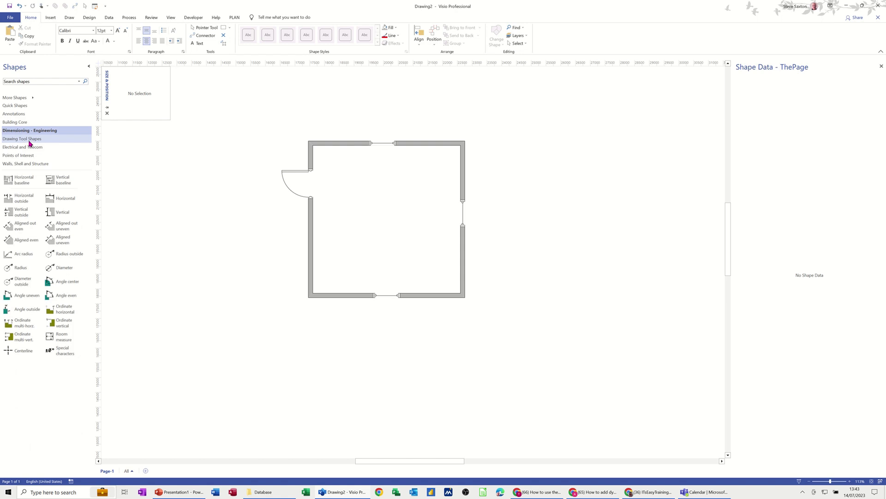
click(30, 139)
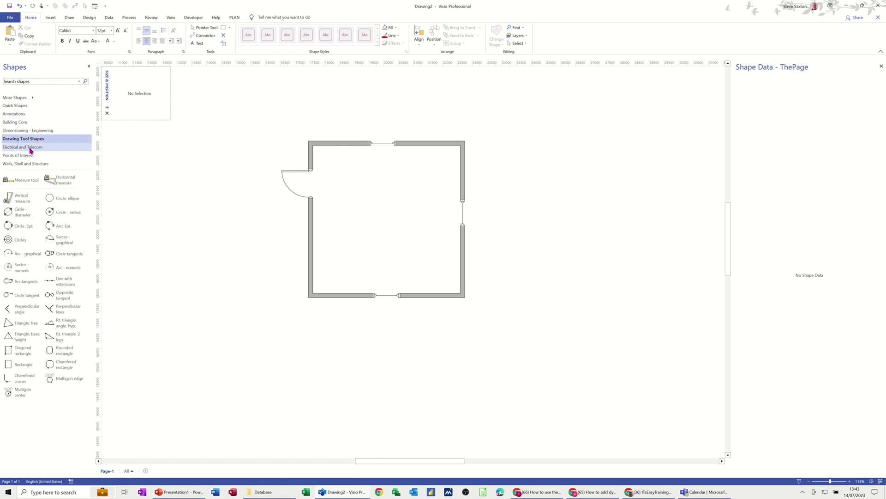
click(38, 147)
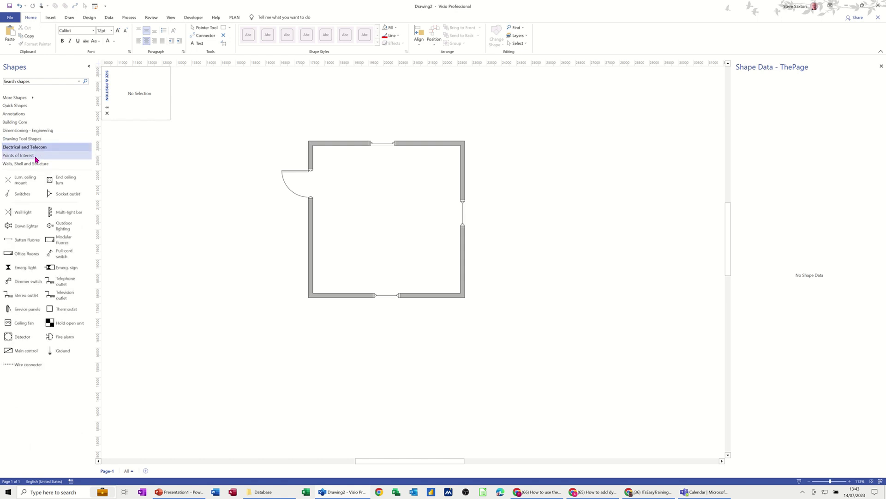
click(35, 157)
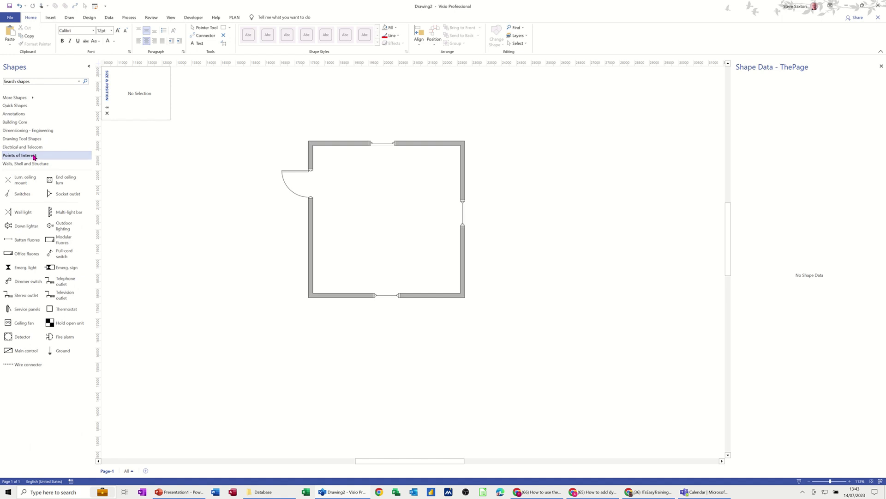
click(35, 164)
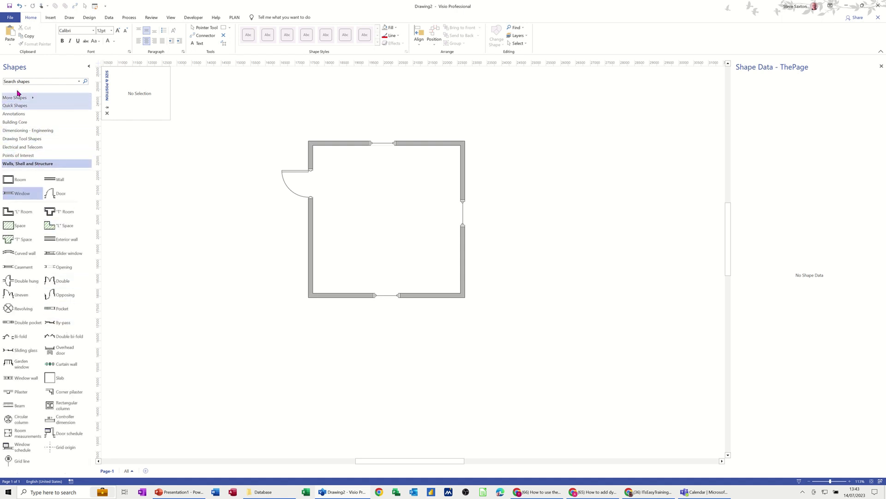
Step: Search the shapes for "desk" and place a Cube workstation in the room's lower-left corner, at about X 18.85 m, Y 19.13 m
click(52, 81)
text(de)
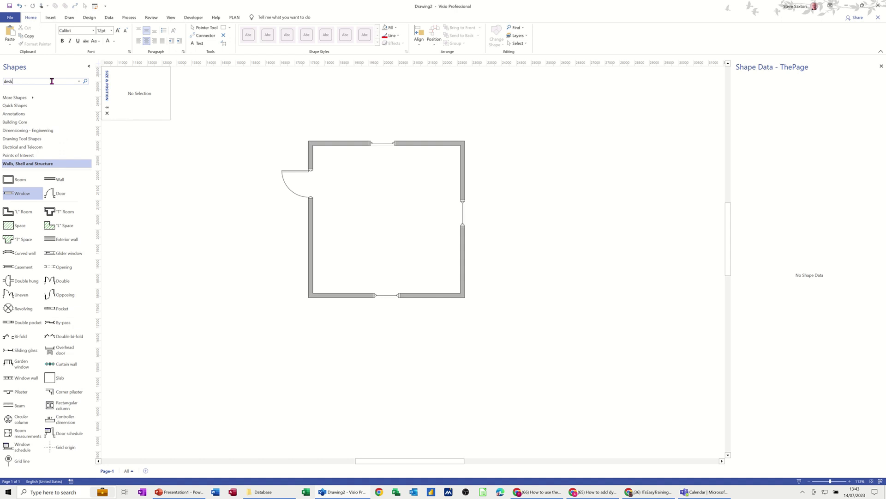
text(sk)
key(Return)
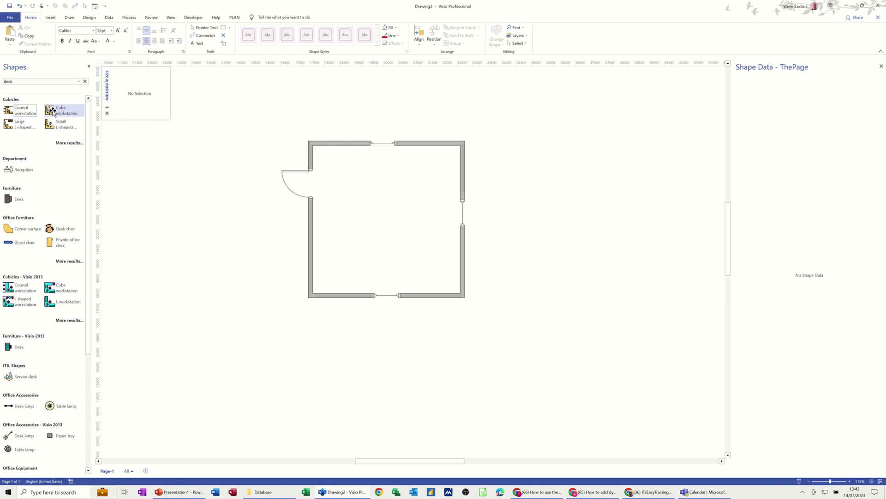
drag(54, 114, 375, 203)
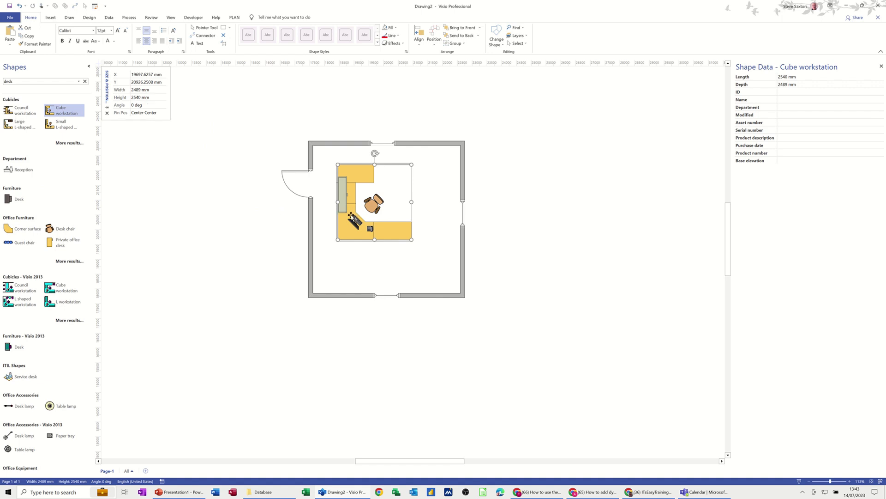
drag(350, 219, 322, 270)
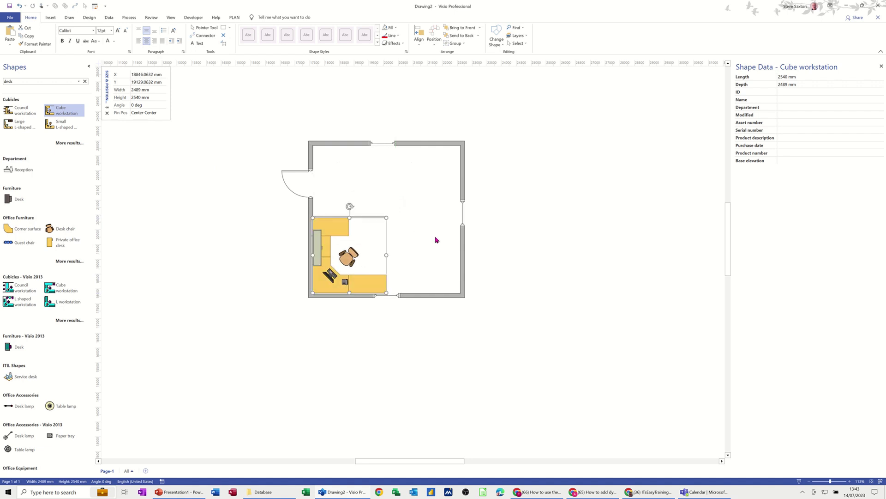
click(435, 240)
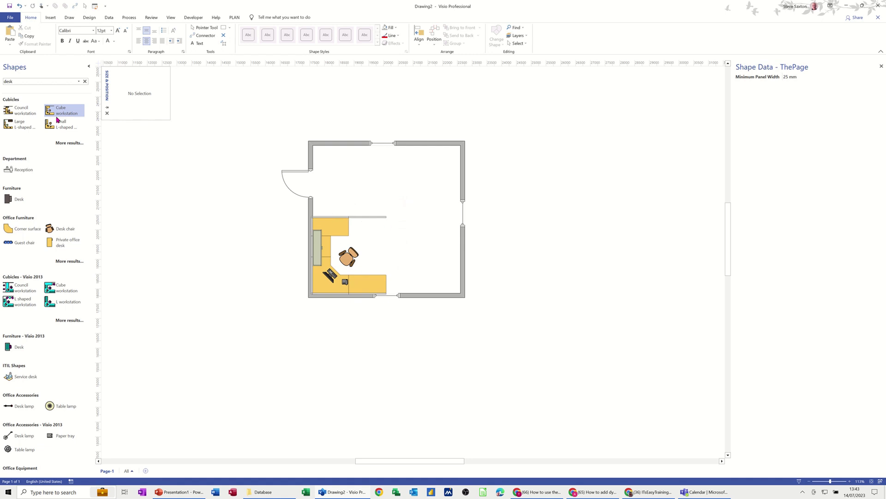
Step: Place a Furniture desk against the upper wall at about X 21.15 m, Y 22.35 m, with a desk chair on its right
click(329, 230)
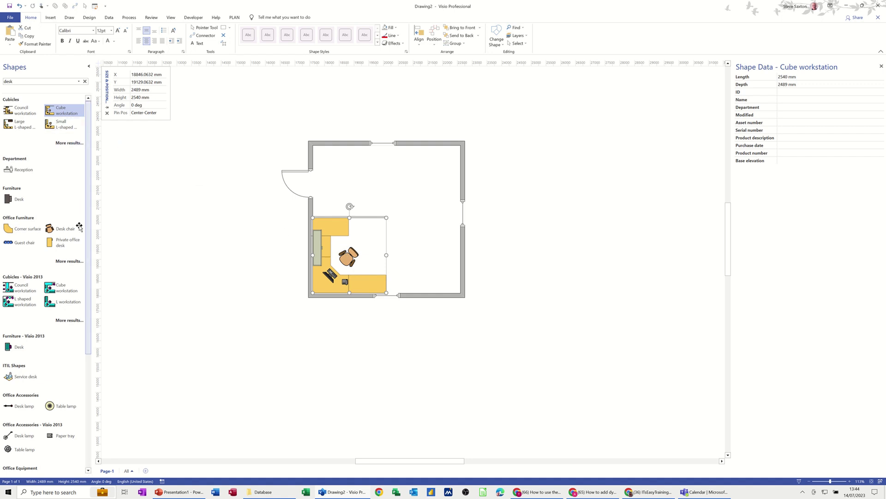
drag(8, 198, 227, 216)
click(240, 249)
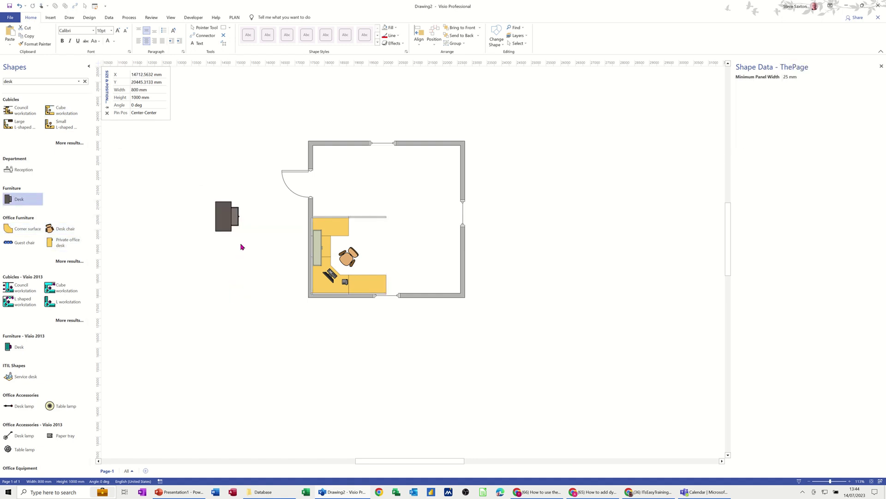
drag(229, 227, 418, 169)
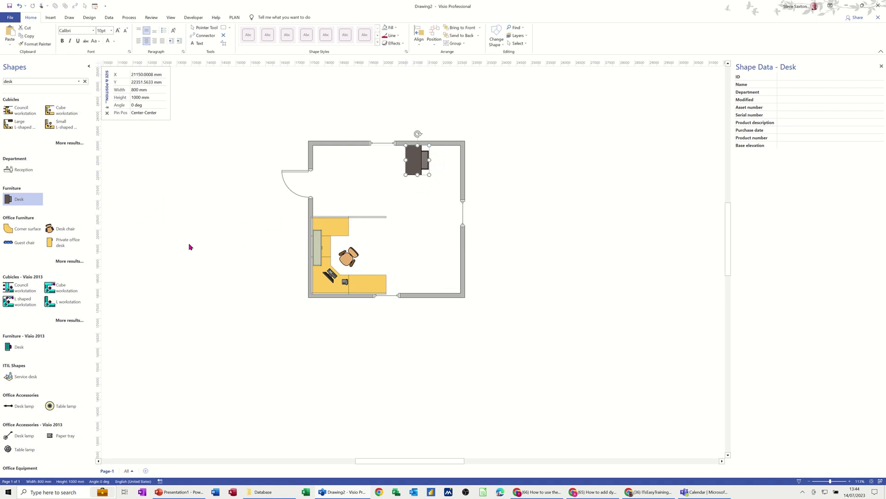
drag(61, 232, 467, 160)
click(167, 212)
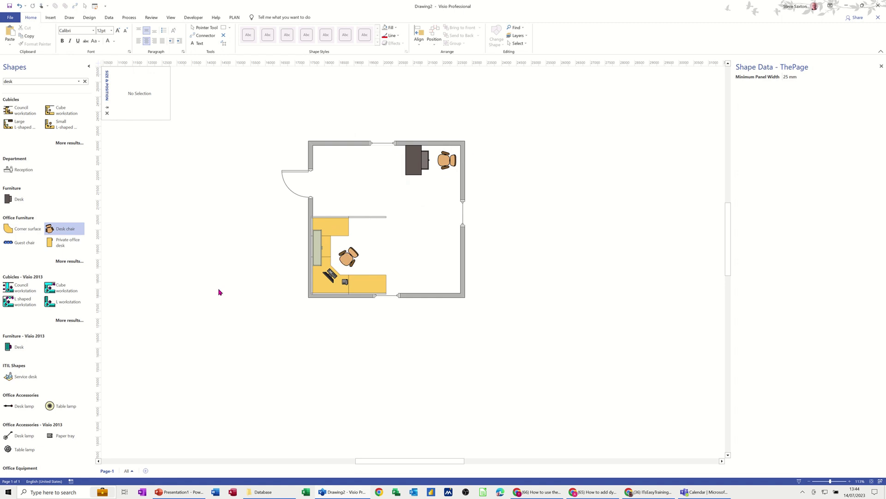
Step: Search the shapes for "table" and place a Casual table in the lower-right part of the room, about X 21.23 m, Y 19.11 m
click(31, 81)
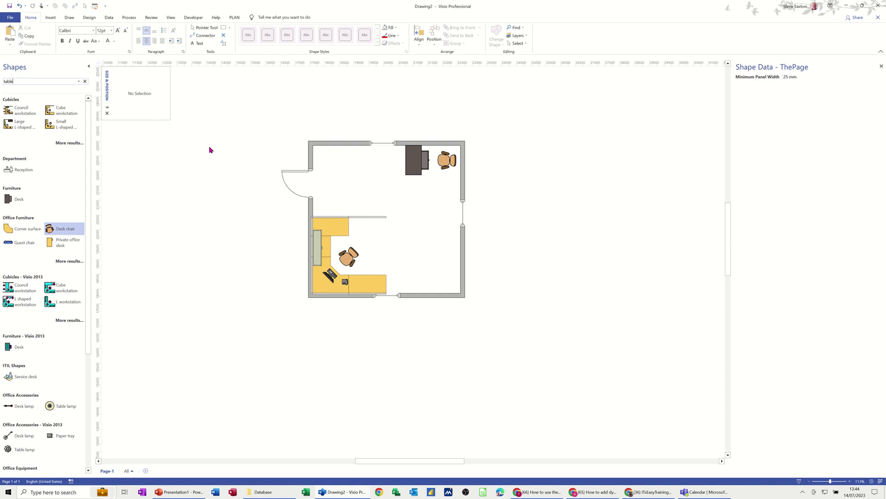
key(Return)
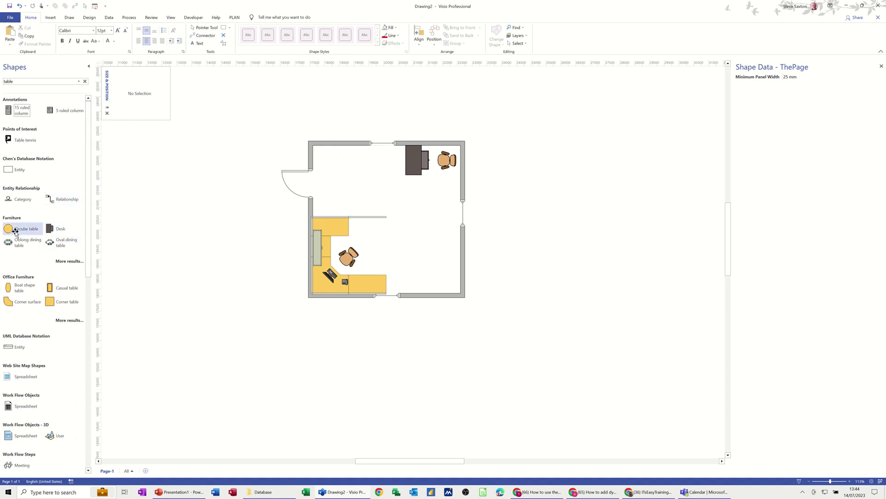
drag(50, 288, 418, 255)
Step: Search the shapes for "sofa" and place the Furniture - Visio 2013 sofa between the casual table and the right wall, turned -90 degrees
click(22, 80)
text(sofa)
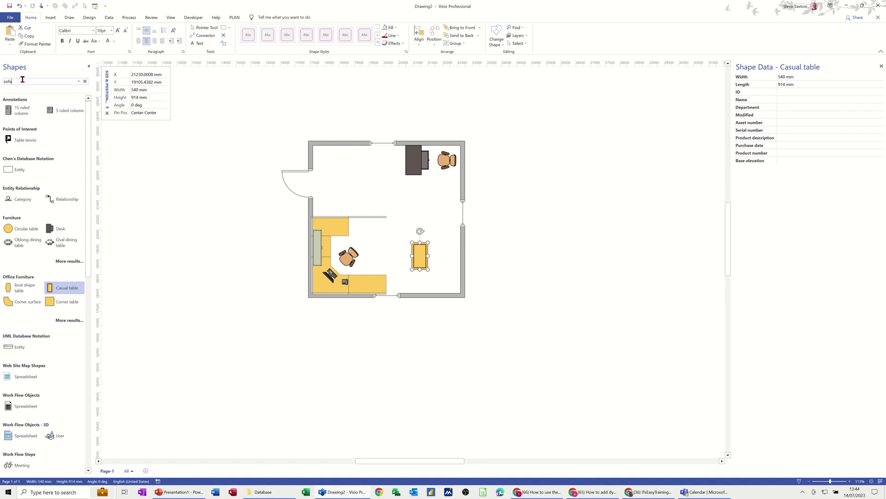
key(Return)
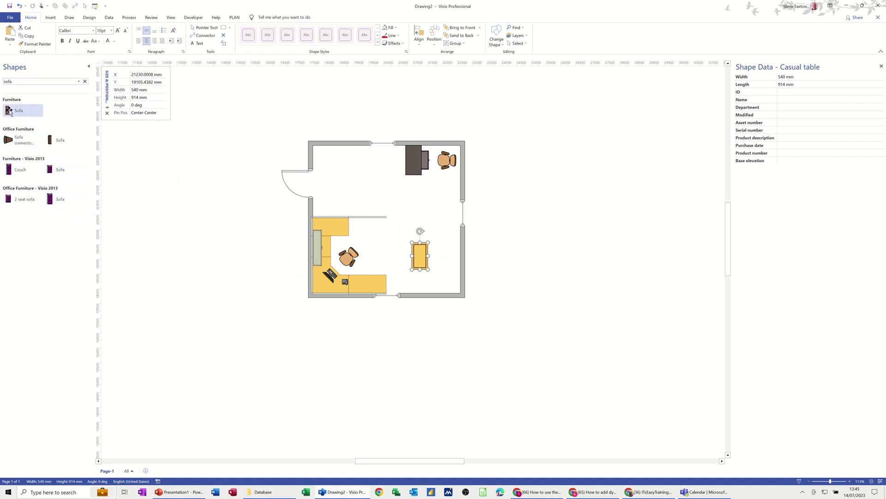
drag(49, 169, 469, 253)
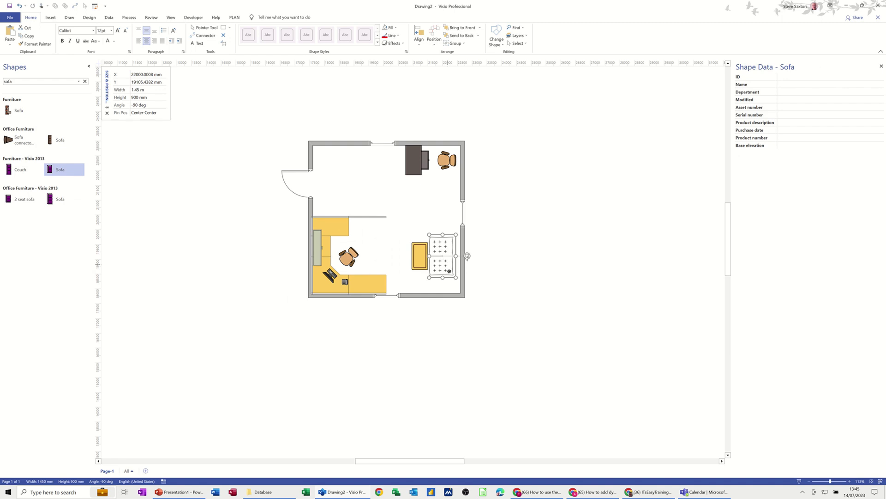
Step: Move the sofa and the casual table slightly down, keeping them side by side near the room's lower-right corner
mouse_move(450, 276)
mouse_down()
mouse_move(446, 269)
mouse_move(453, 283)
mouse_up()
click(423, 272)
drag(423, 272, 425, 285)
click(450, 279)
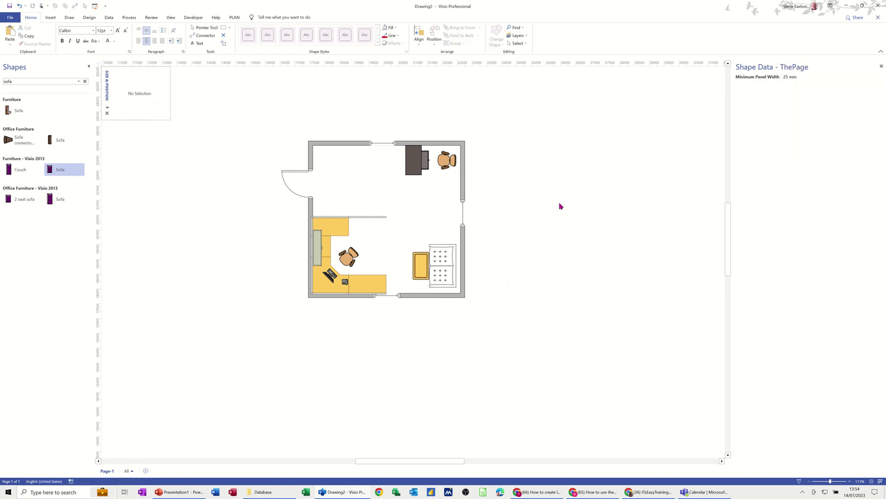
Step: Assign the brown desk and its desk chair near the upper wall to a new layer named test1
click(414, 165)
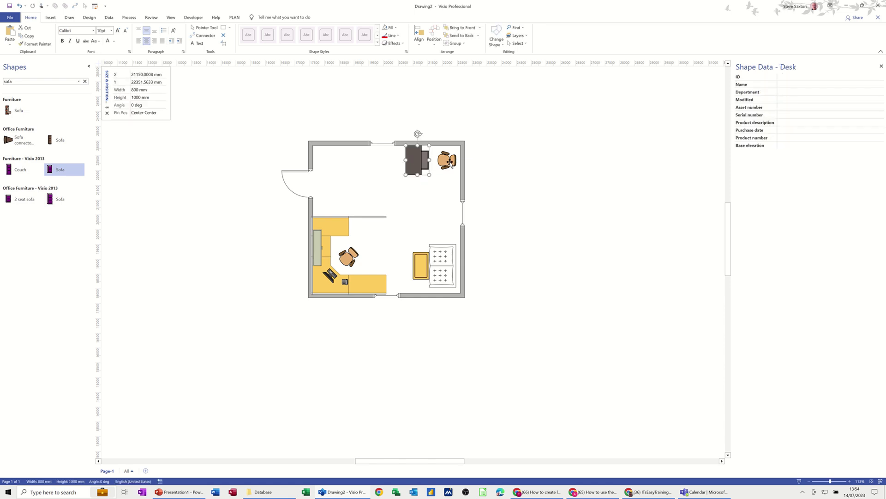
shift+click(446, 165)
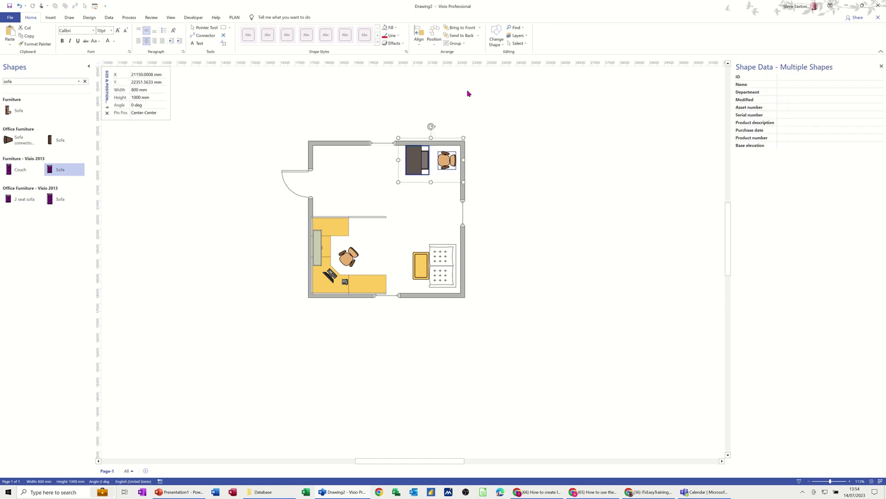
click(528, 37)
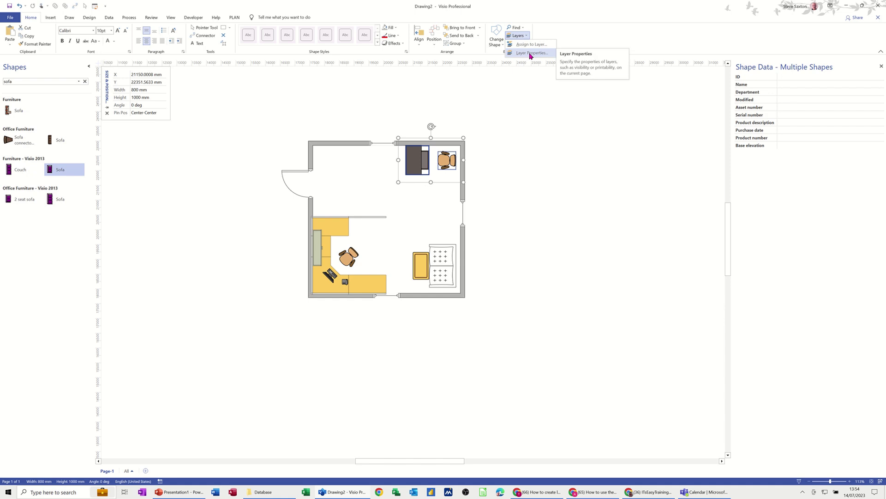
click(531, 45)
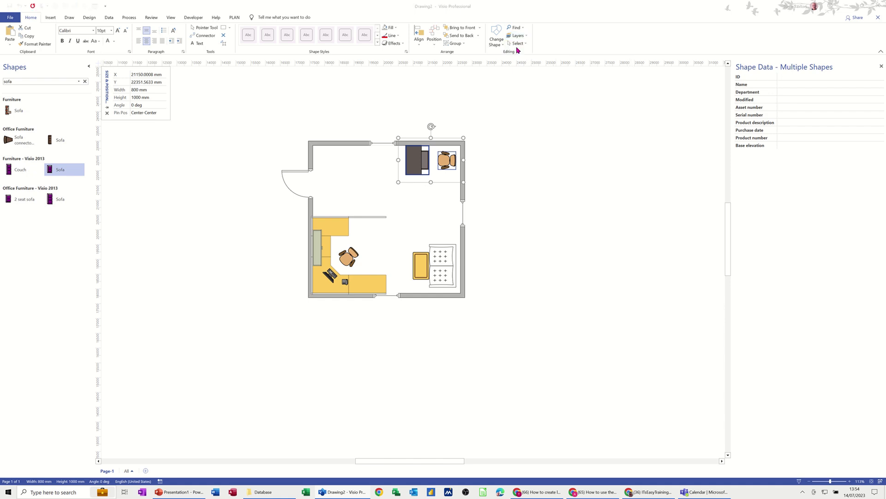
drag(455, 190, 612, 112)
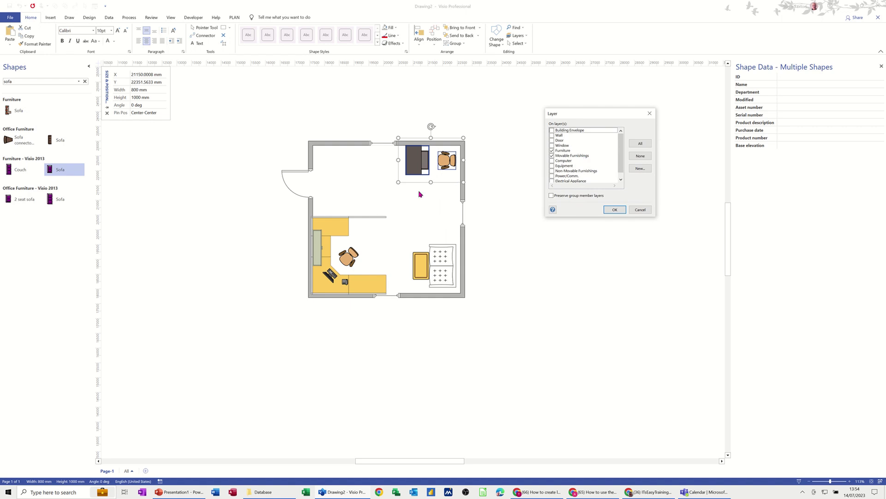
click(639, 169)
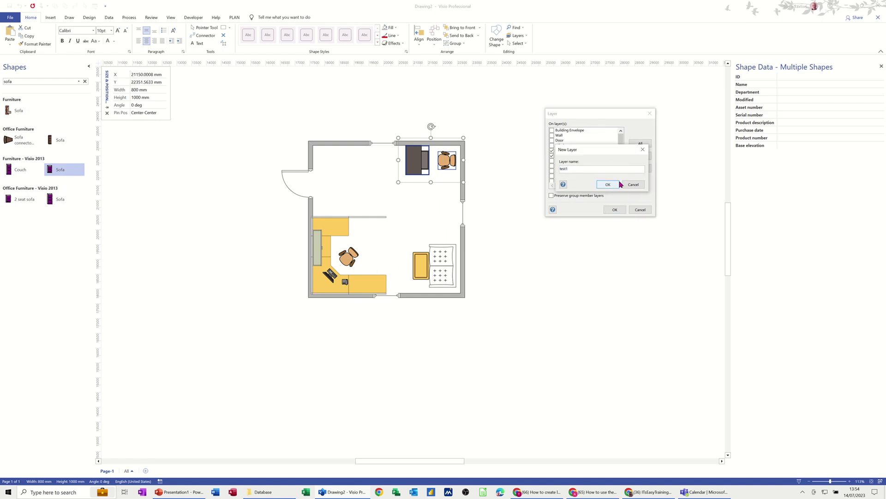
click(603, 185)
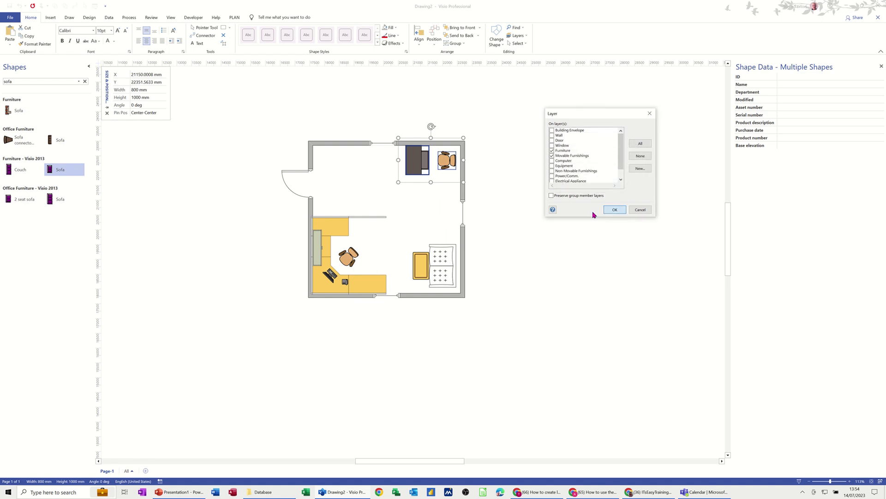
click(607, 210)
Step: Assign the sofa and the casual table beside it to a new layer named test2
click(446, 263)
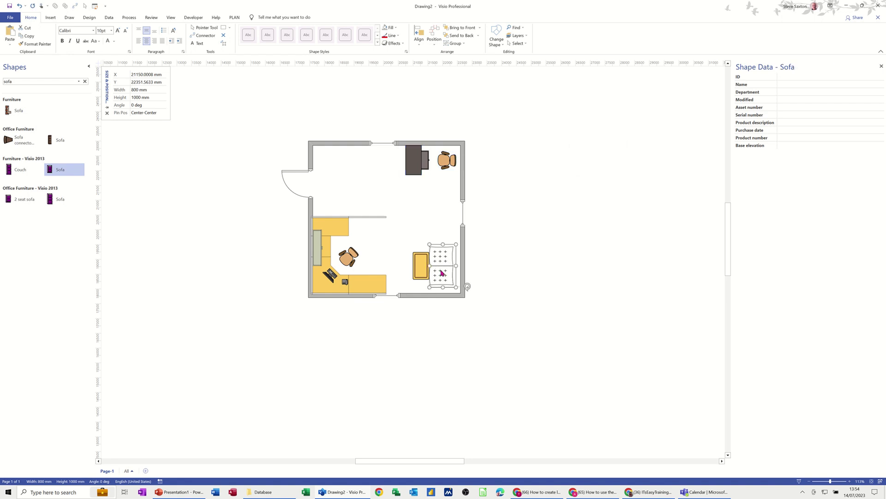
shift+click(417, 265)
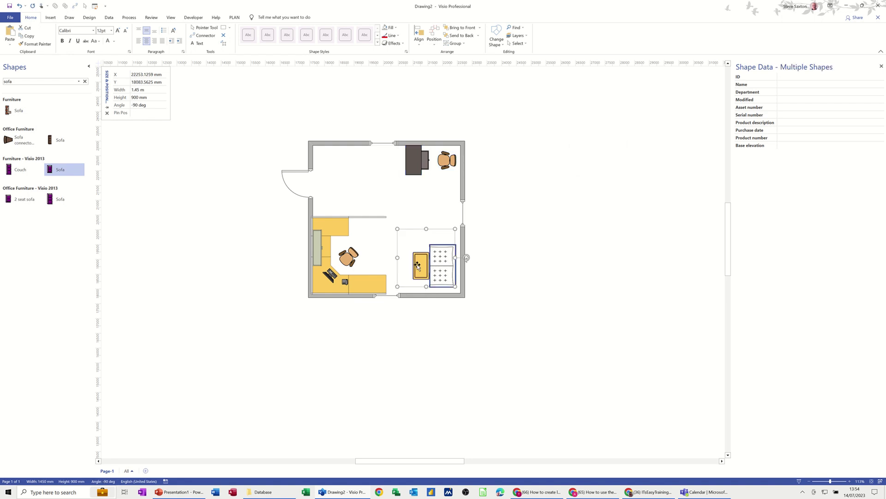
click(519, 35)
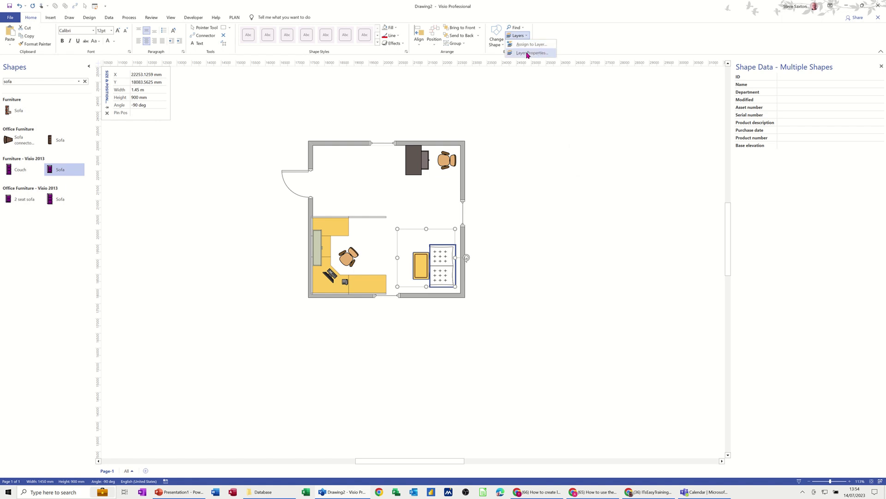
click(528, 54)
click(637, 84)
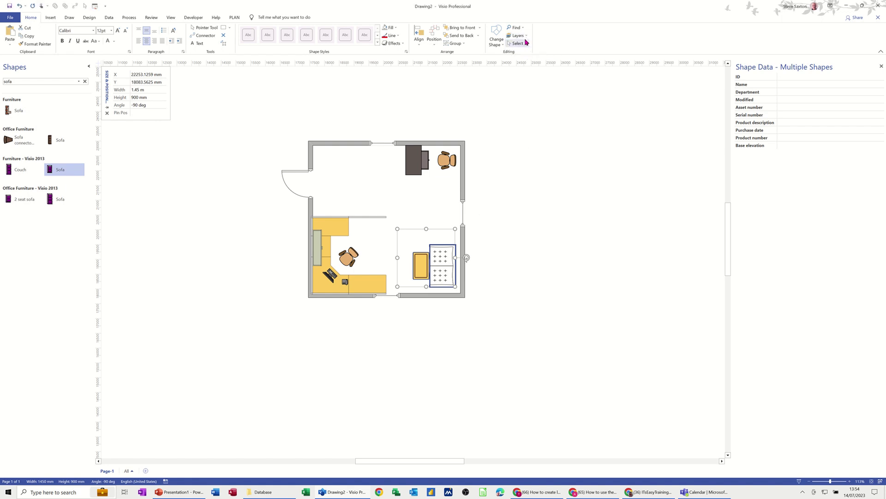
click(517, 35)
click(532, 44)
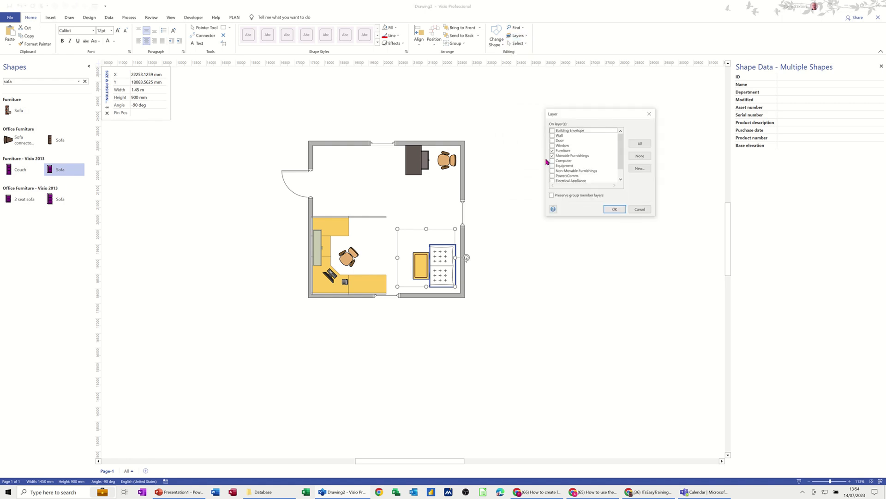
click(640, 168)
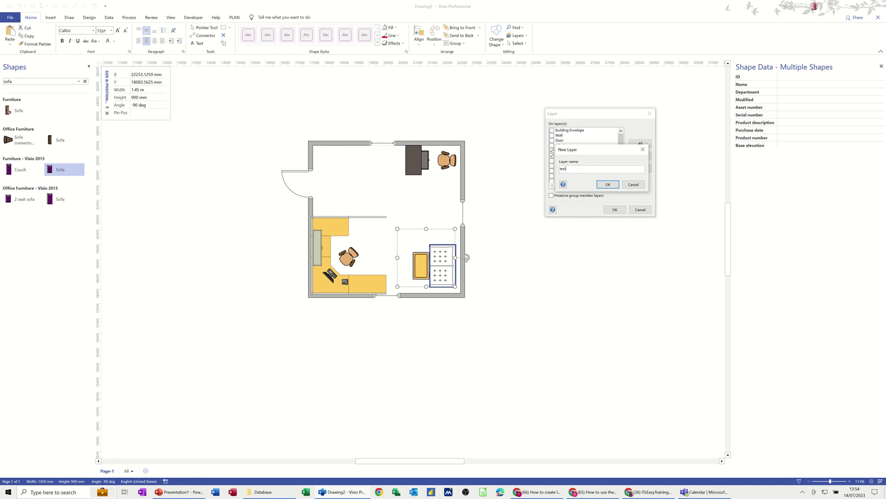
click(608, 185)
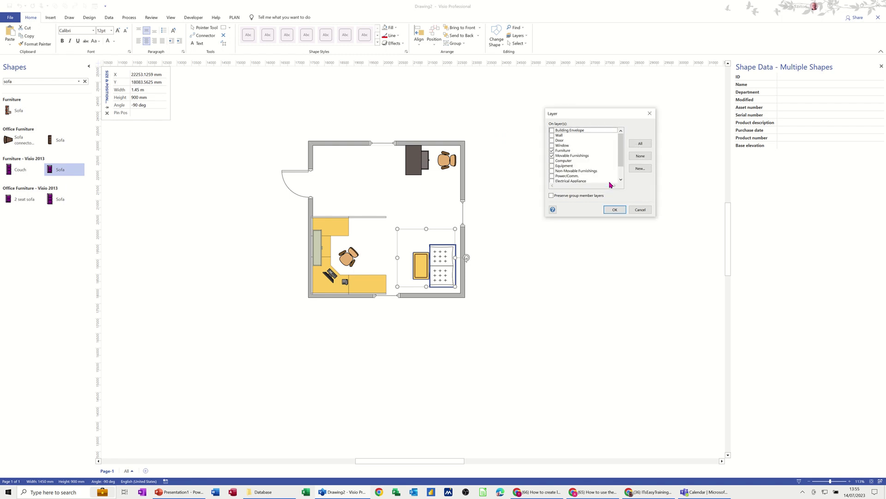
click(615, 209)
Step: Assign the cube workstation to a new layer named test3
click(344, 233)
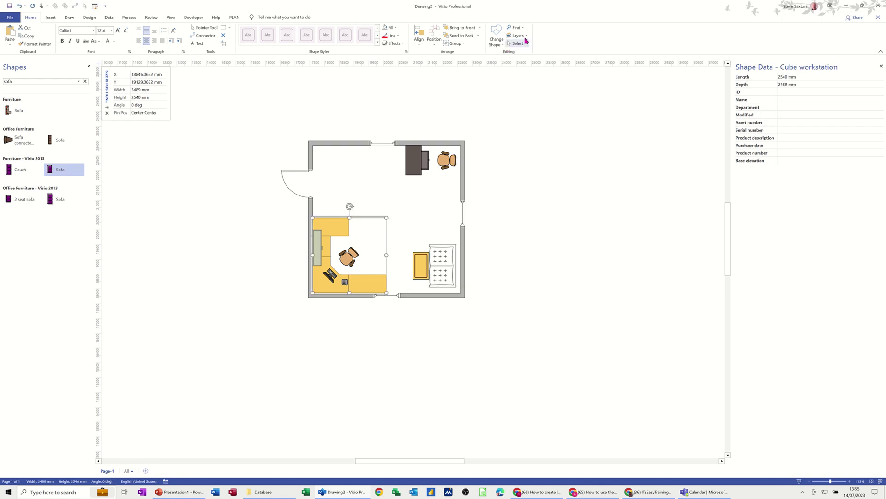
click(519, 35)
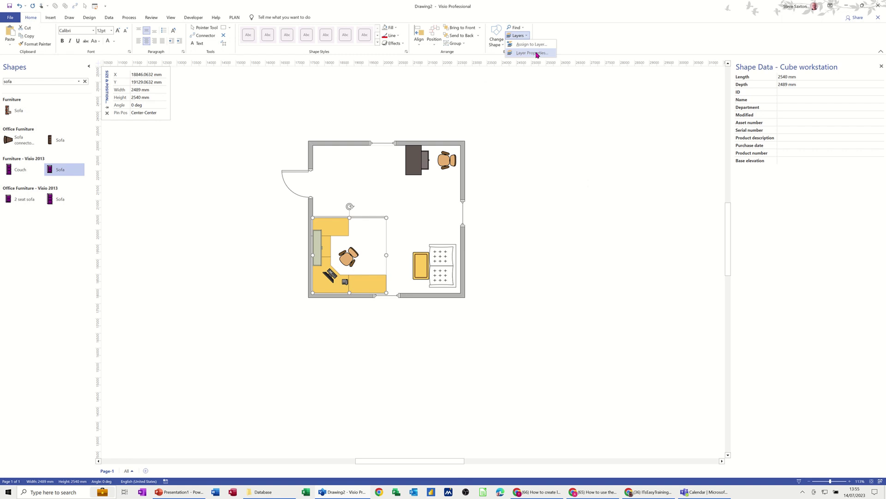
click(520, 45)
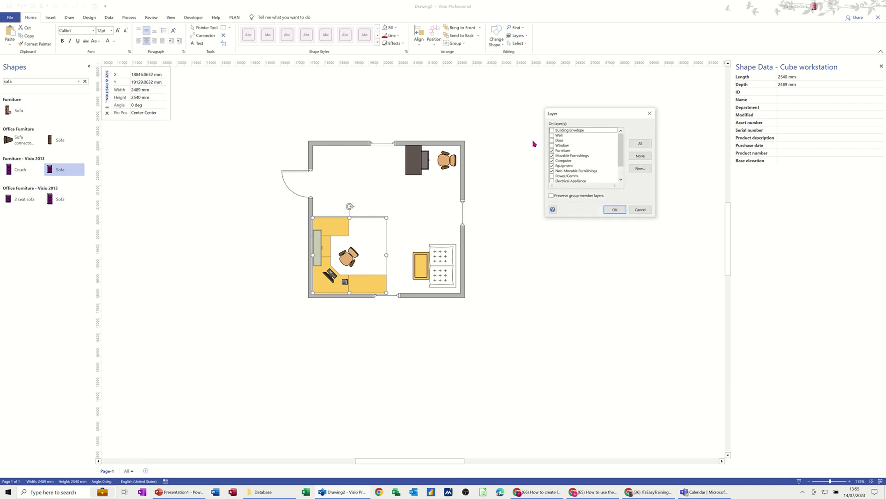
click(638, 168)
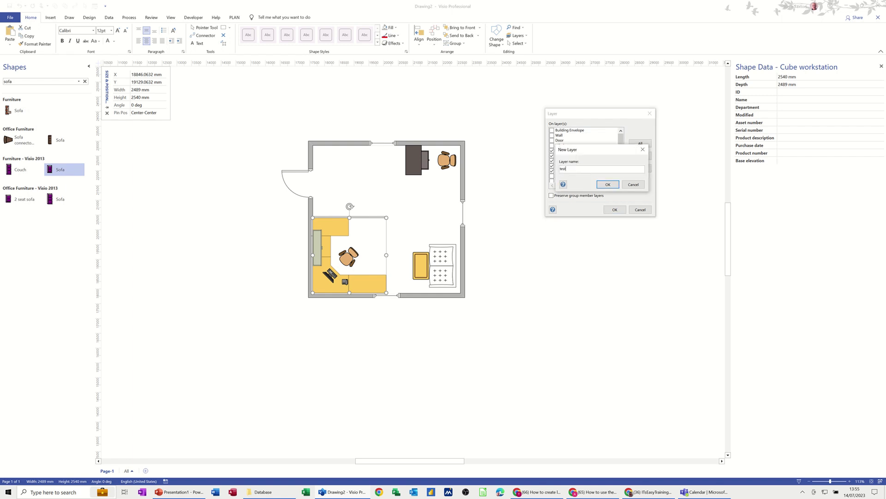
click(604, 186)
click(612, 209)
Step: In the layer properties, turn off visibility for the Building Envelope, Computer, Door and Electrical Appliance layers
click(526, 38)
click(543, 77)
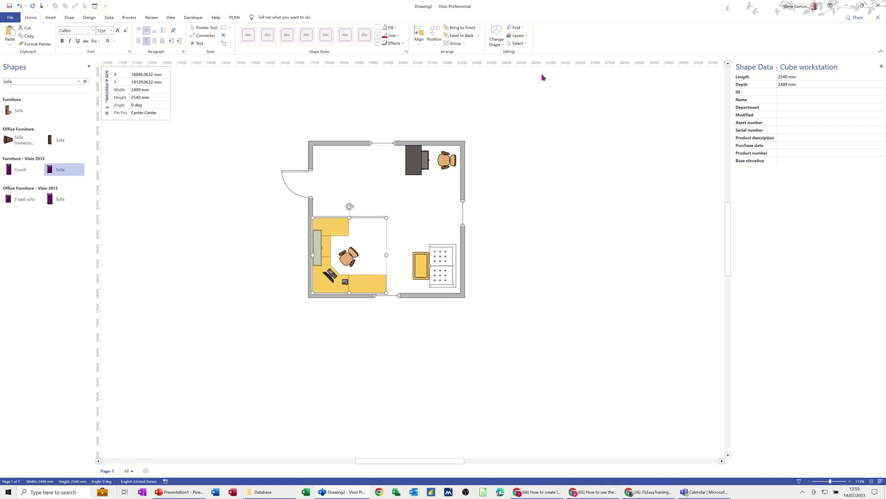
scroll(508, 152, down, 2)
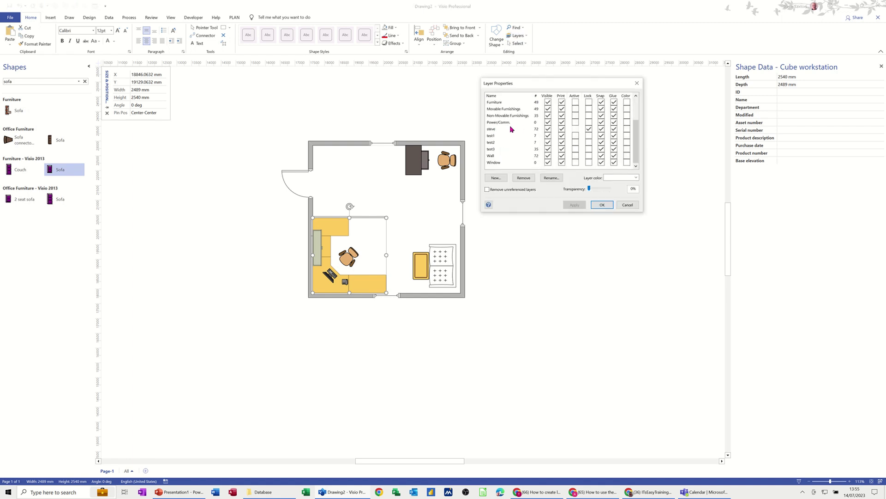
scroll(517, 139, up, 2)
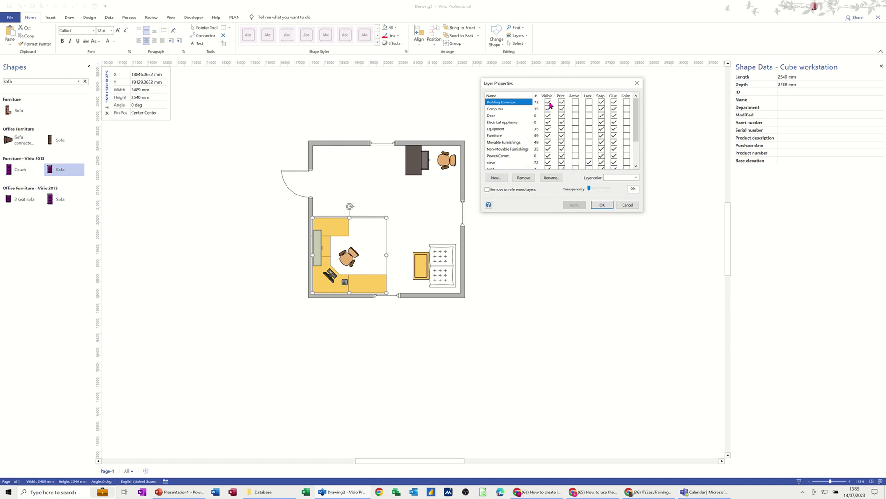
click(548, 102)
click(572, 205)
click(548, 109)
click(575, 204)
click(548, 116)
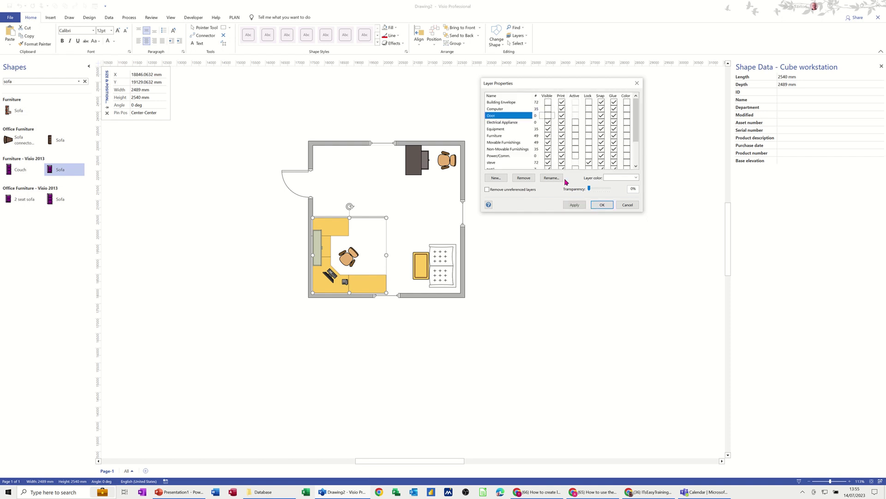
click(549, 123)
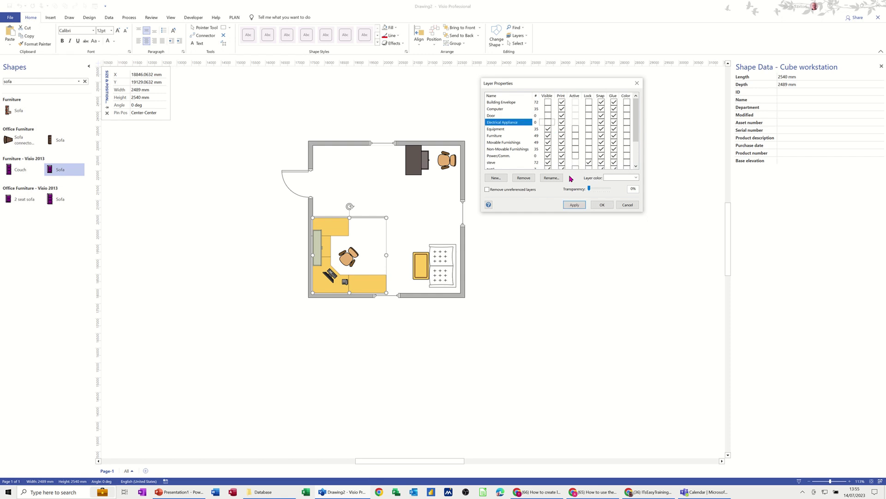
Step: Turn off visibility for the Equipment, Furniture, Movable Furnishings, Non-Movable Furnishings and Power/Comm. layers, applying the changes
click(548, 130)
click(573, 205)
click(548, 136)
click(571, 205)
click(548, 143)
click(573, 205)
click(548, 149)
click(573, 205)
click(549, 158)
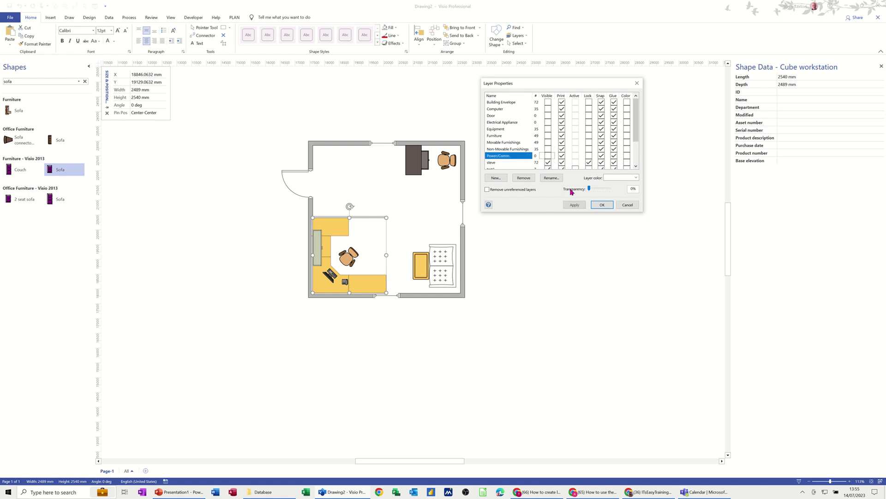
click(574, 205)
Step: Turn off visibility for the Wall and Window layers and apply the changes
scroll(547, 143, down, 2)
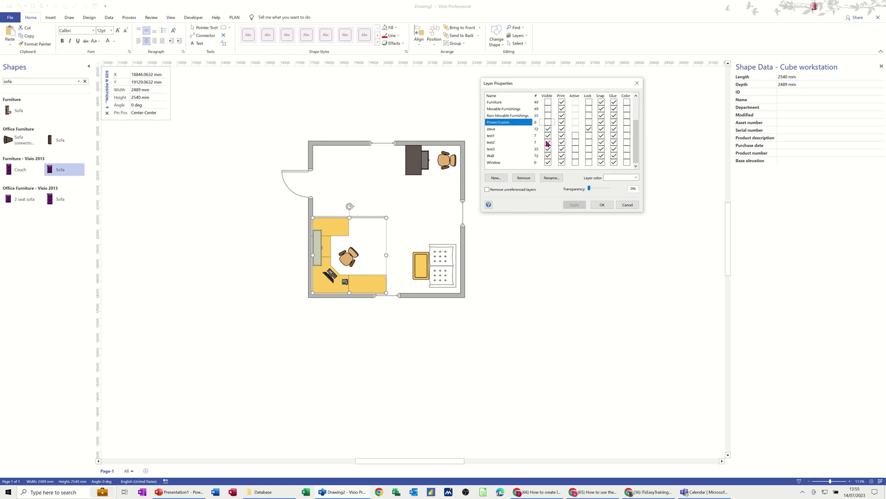
click(549, 158)
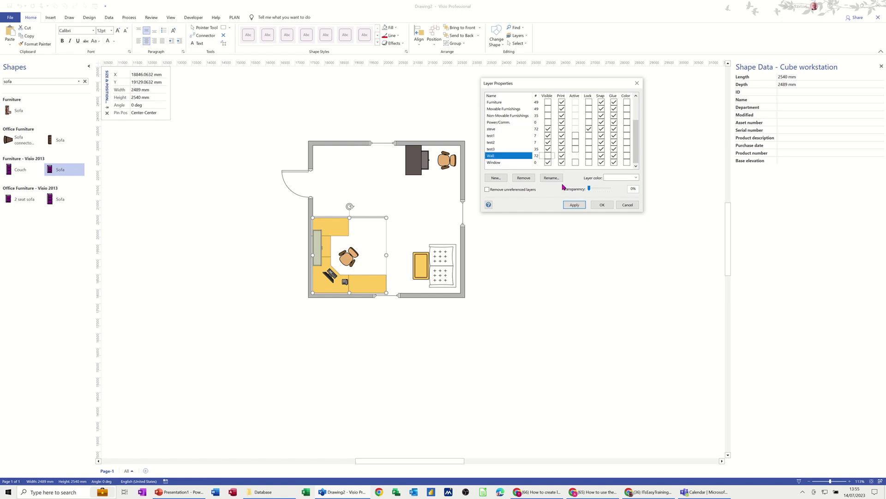
click(574, 205)
scroll(507, 162, down, 2)
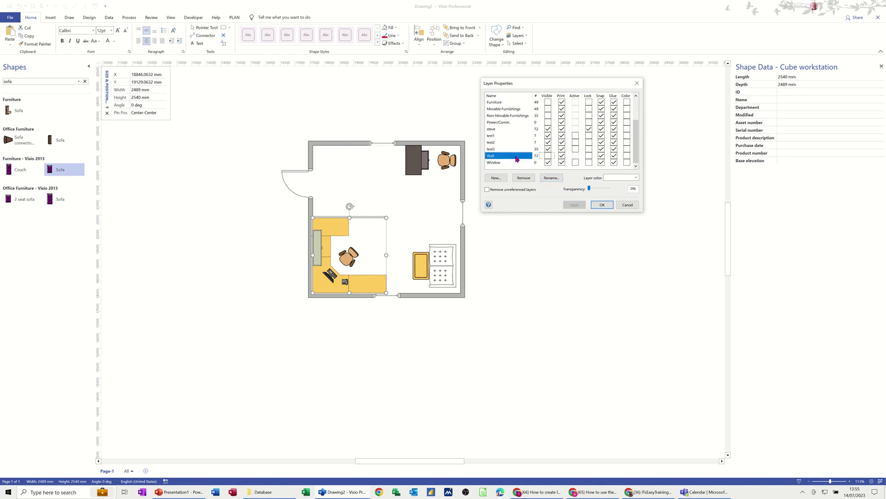
click(548, 163)
click(570, 205)
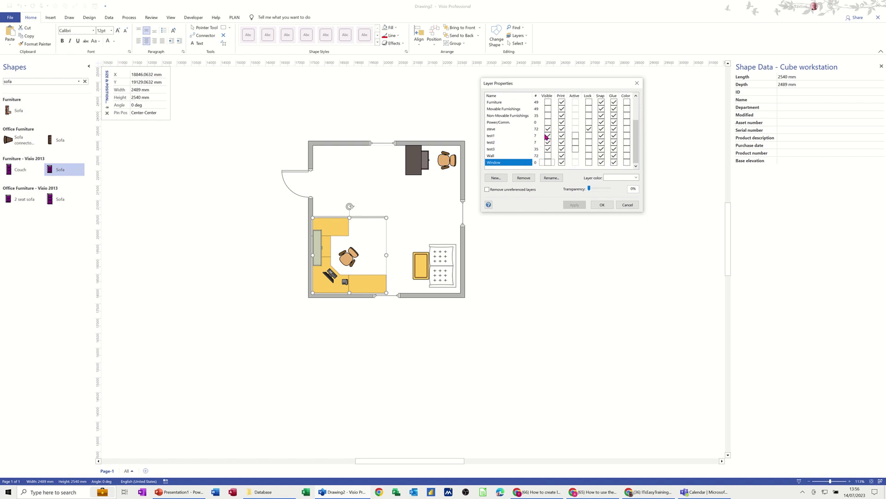
Step: Hide the furniture layers test1, test2 and test3 one at a time, applying each change
click(547, 137)
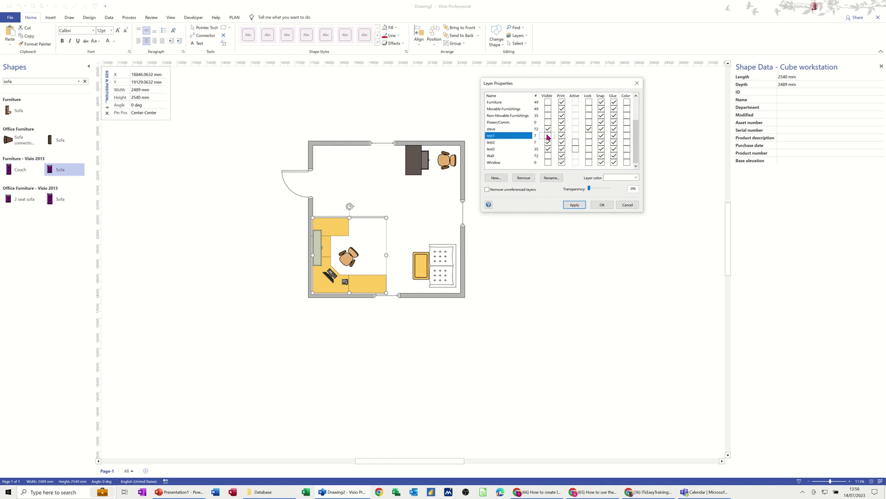
click(571, 205)
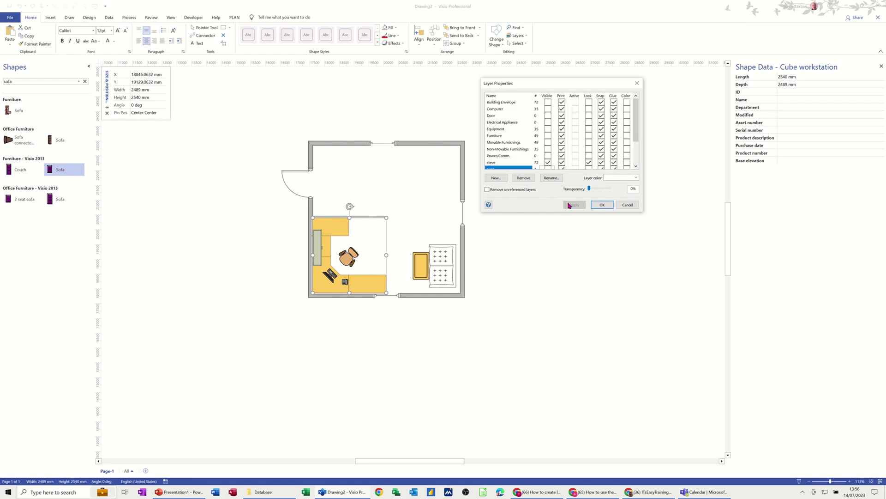
scroll(546, 156, down, 2)
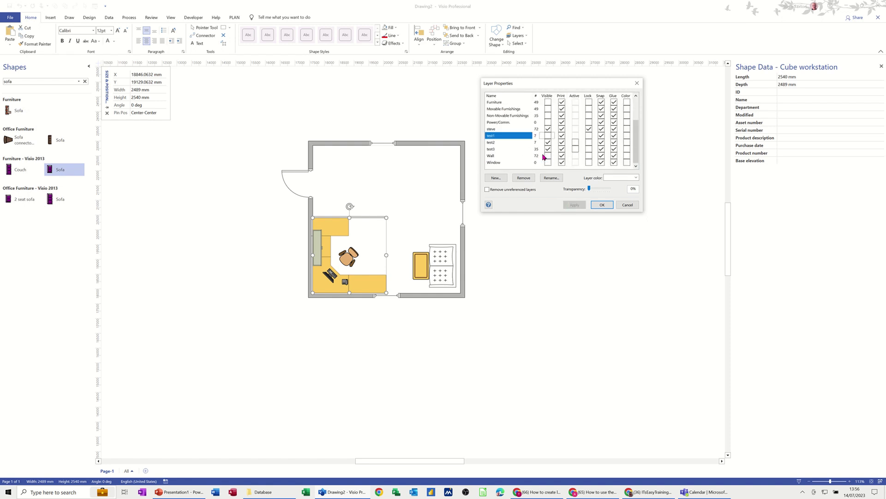
click(548, 143)
click(574, 205)
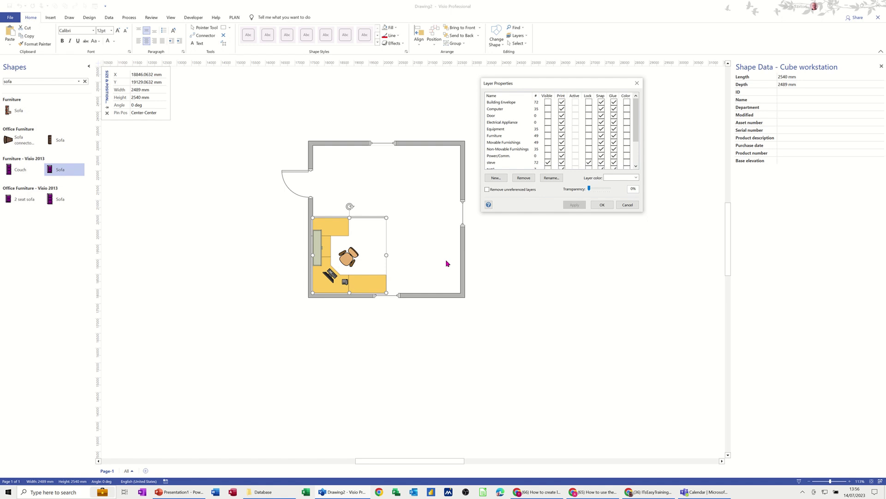
scroll(539, 165, down, 2)
click(547, 150)
click(573, 205)
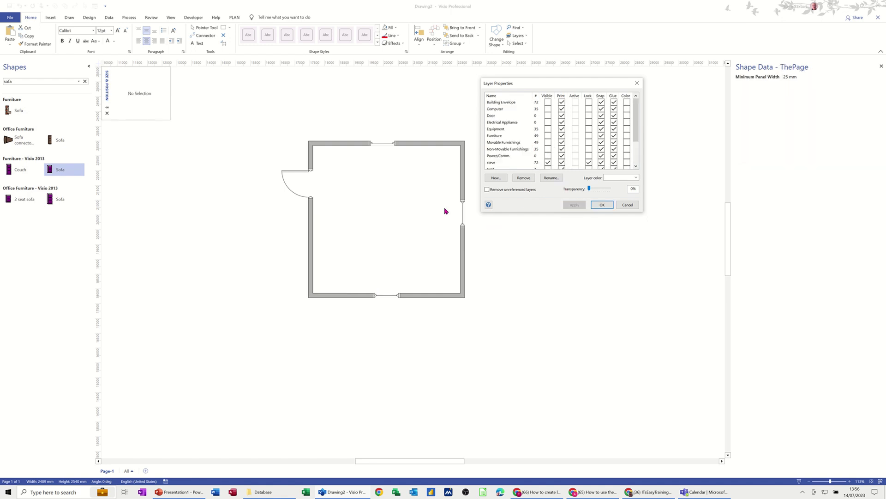
Step: Make the test1, test2 and test3 layers visible again and close the layer properties with the changes applied
scroll(560, 129, down, 2)
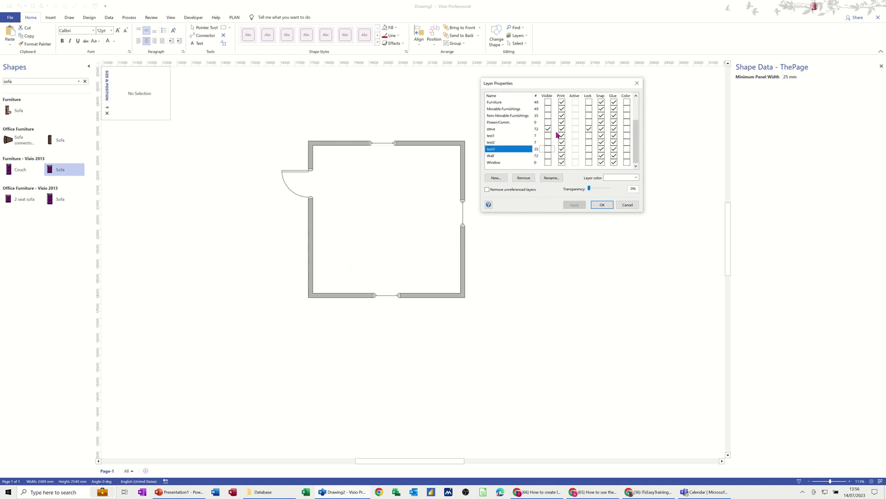
click(547, 135)
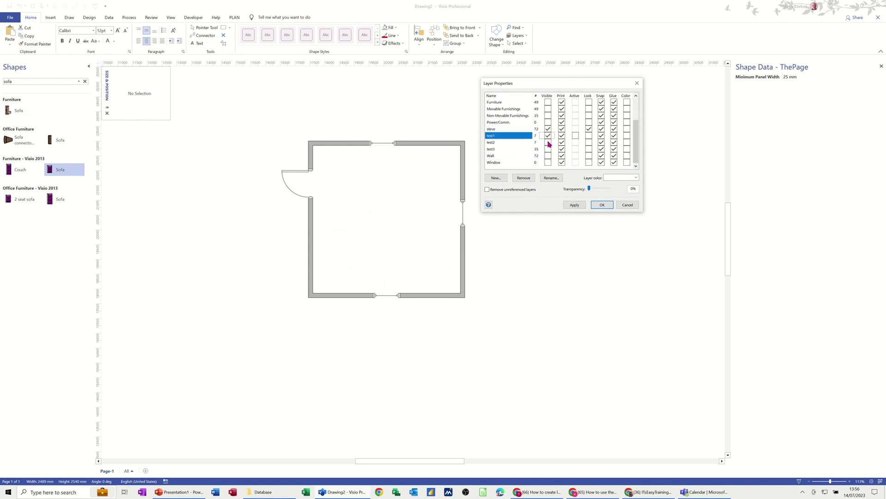
click(548, 142)
click(549, 149)
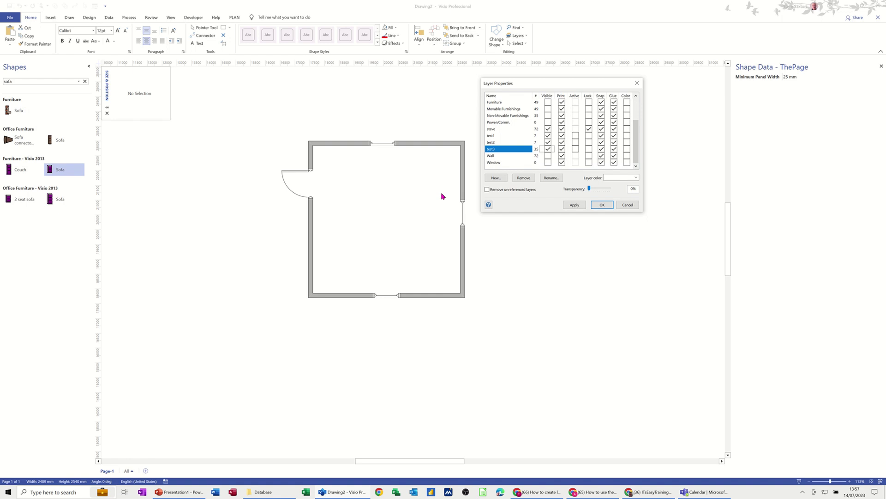
click(609, 204)
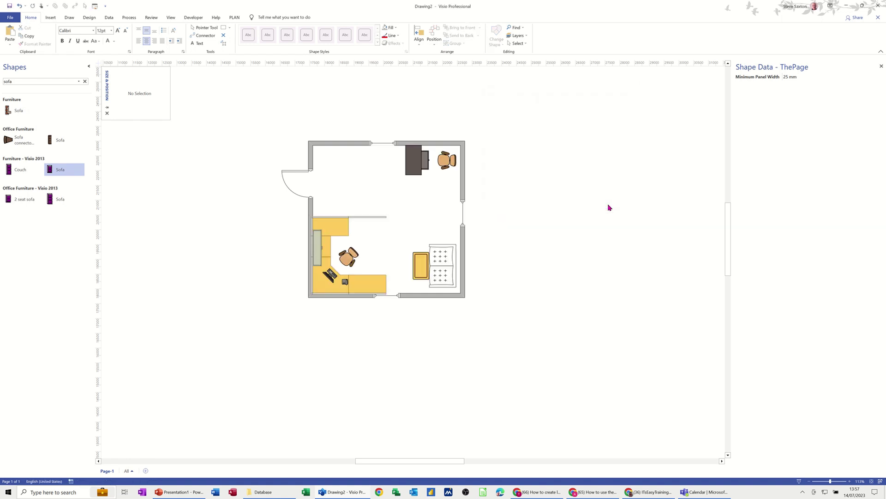